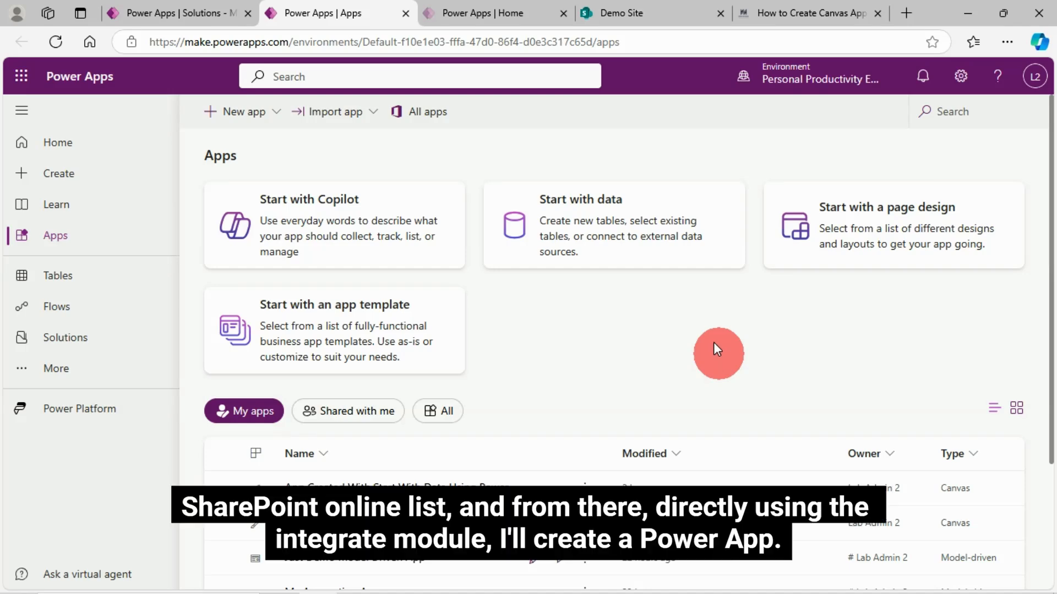
Switch to the Financial Sample list in SharePoint and examine its Power Apps integration options.
click(659, 12)
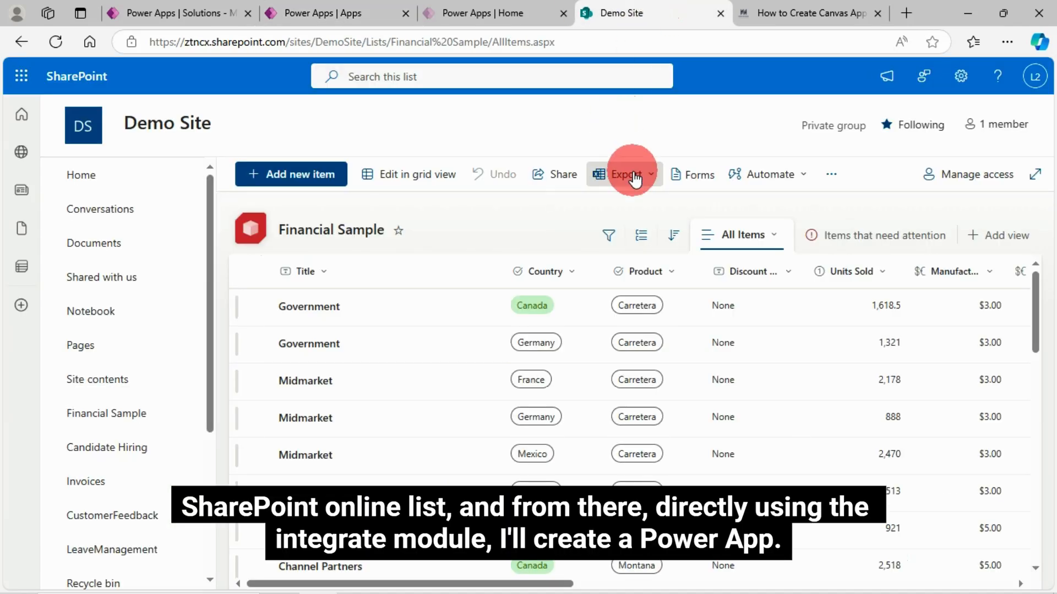
click(834, 176)
click(759, 206)
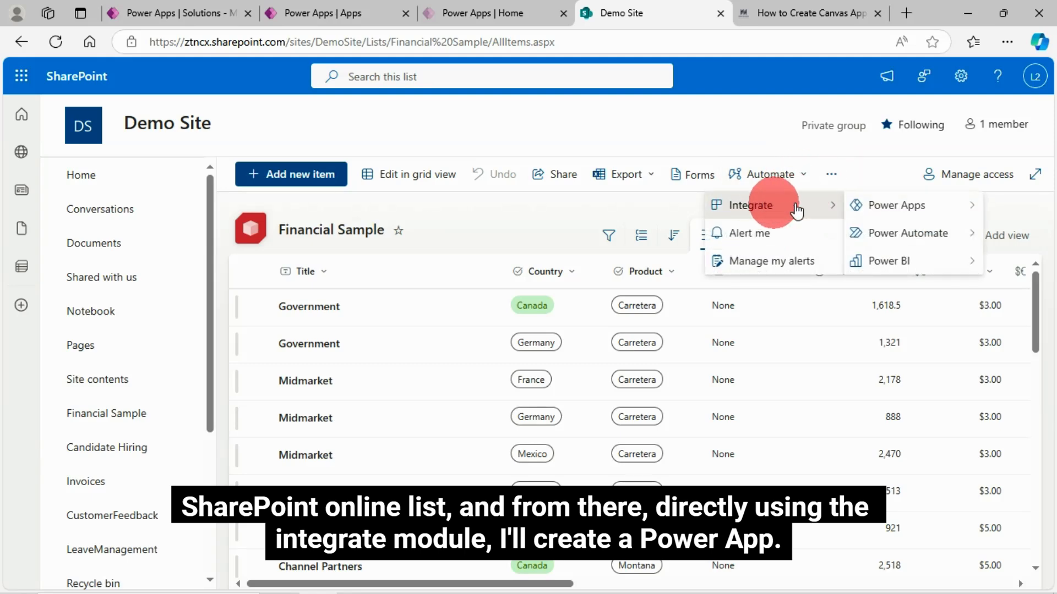
click(915, 206)
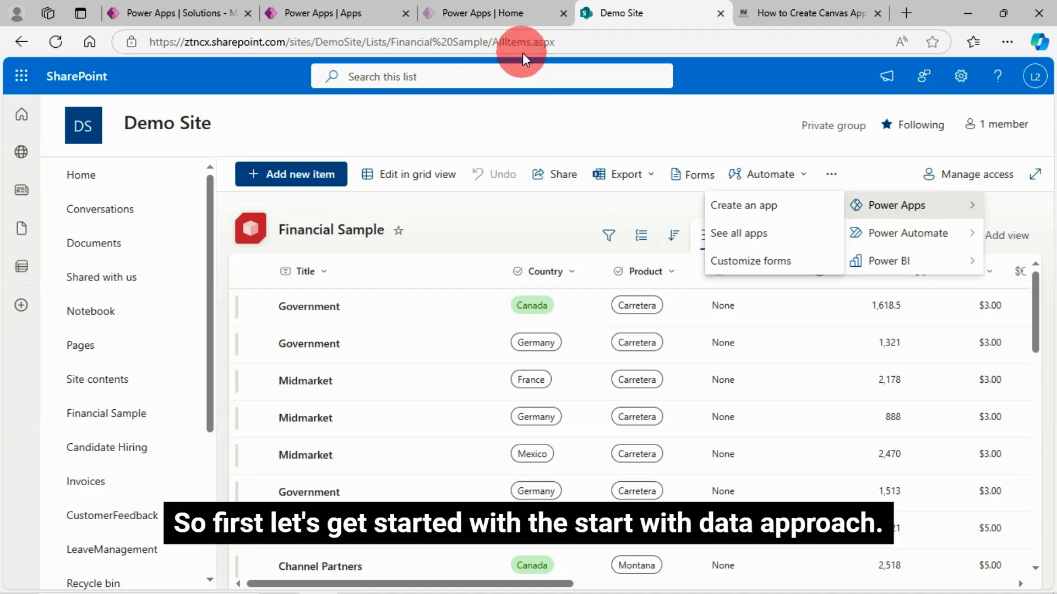
Return to the Power Apps maker portal and start a new app from data by connecting external data.
click(349, 13)
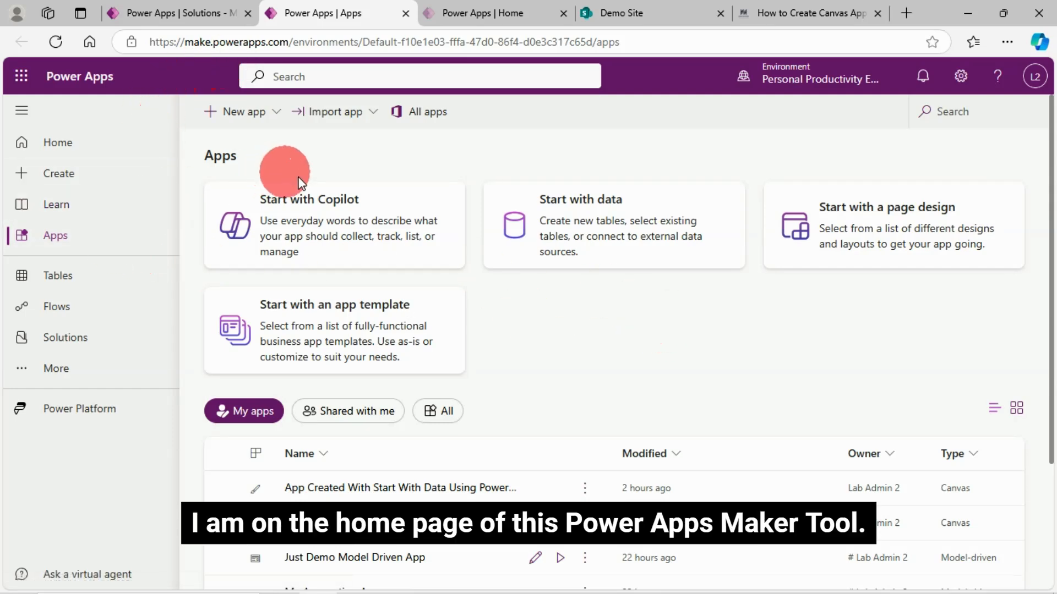
click(57, 239)
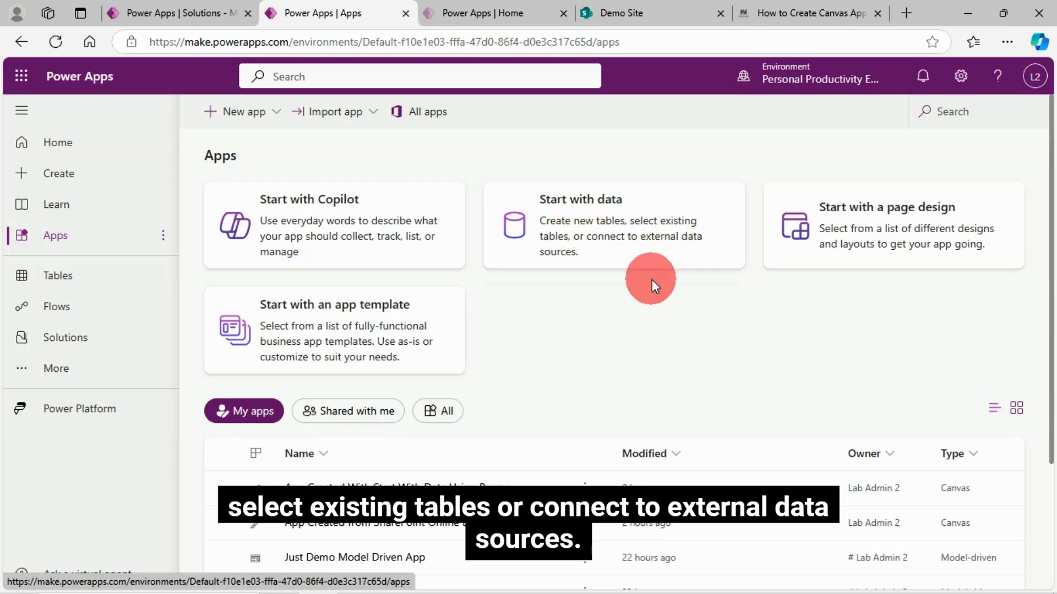
click(596, 210)
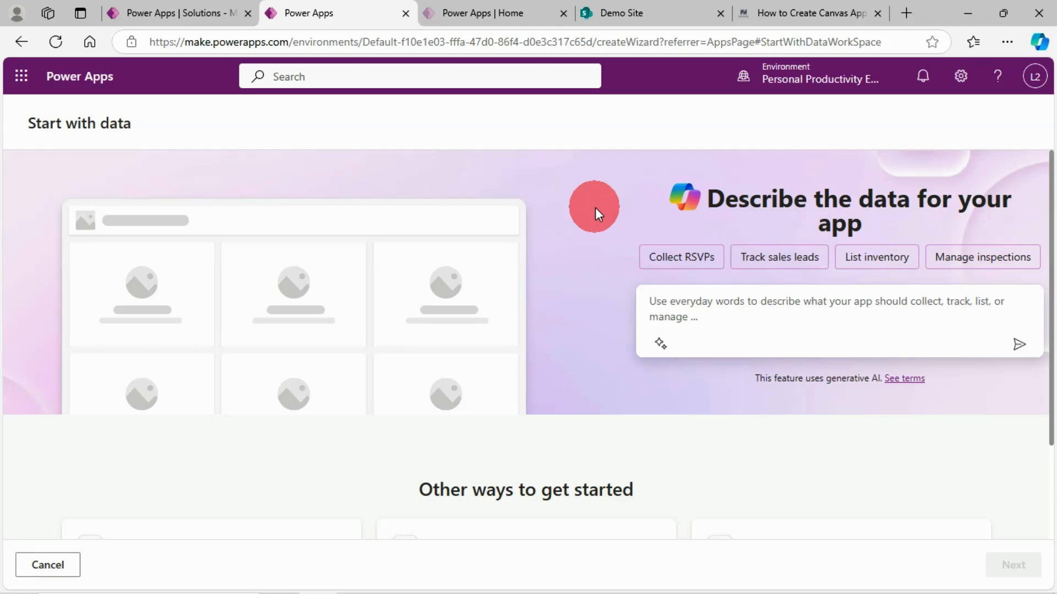
scroll(521, 260, down, 2)
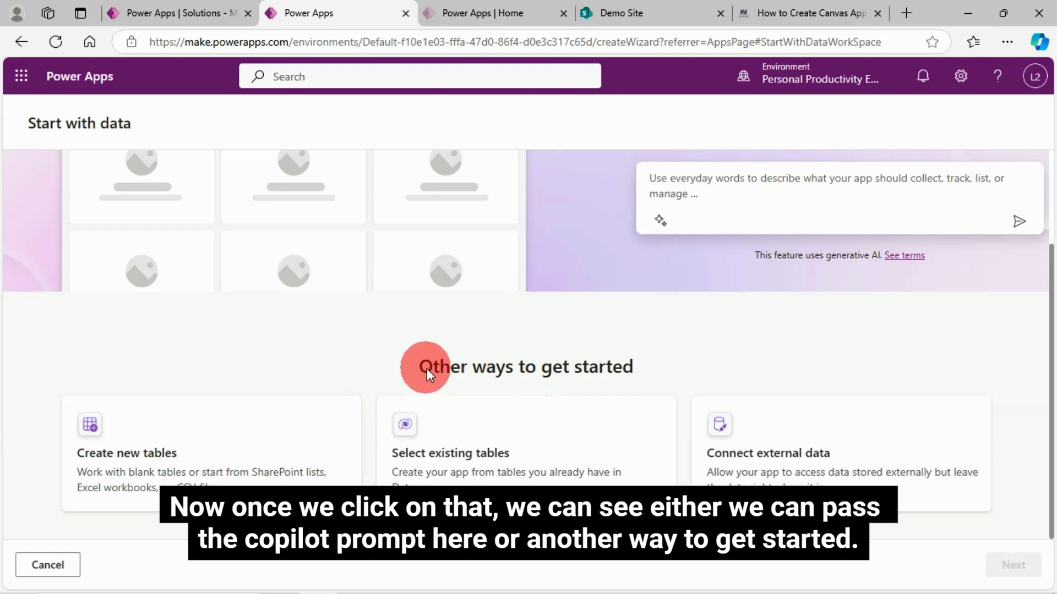
scroll(589, 305, up, 1)
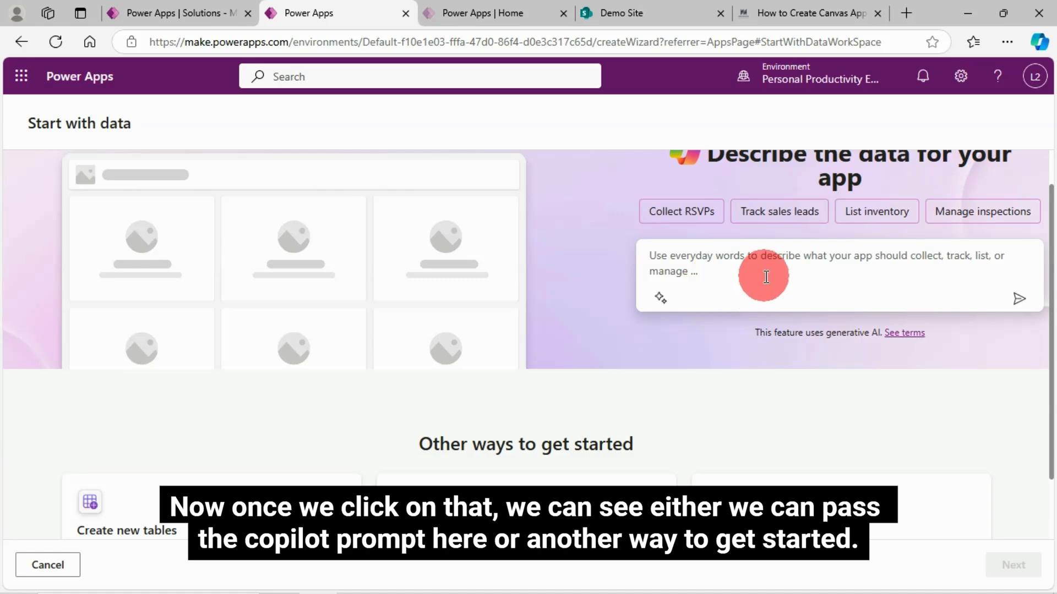
scroll(777, 370, down, 1)
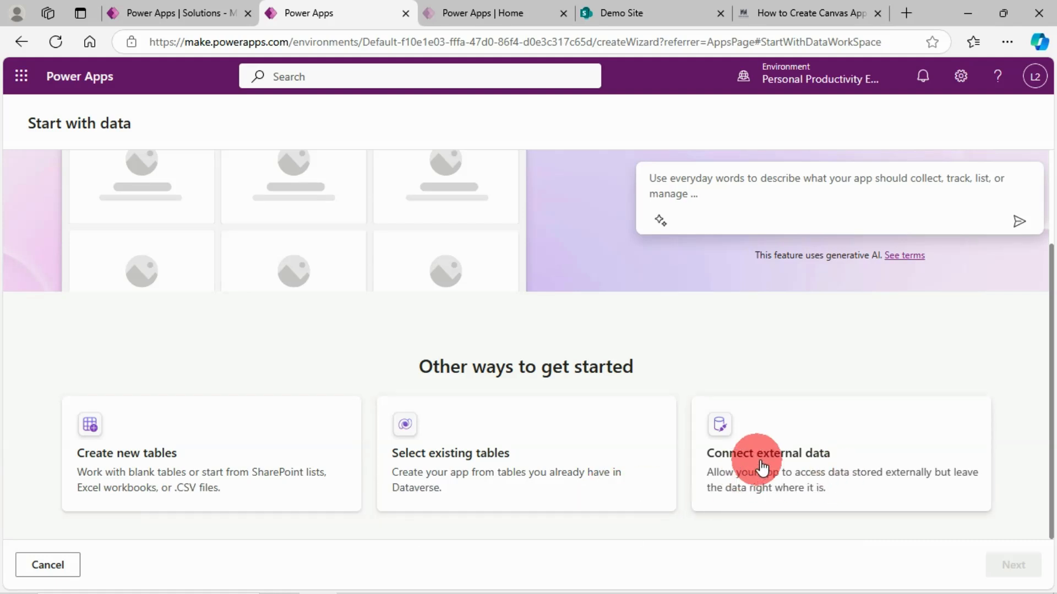
click(741, 440)
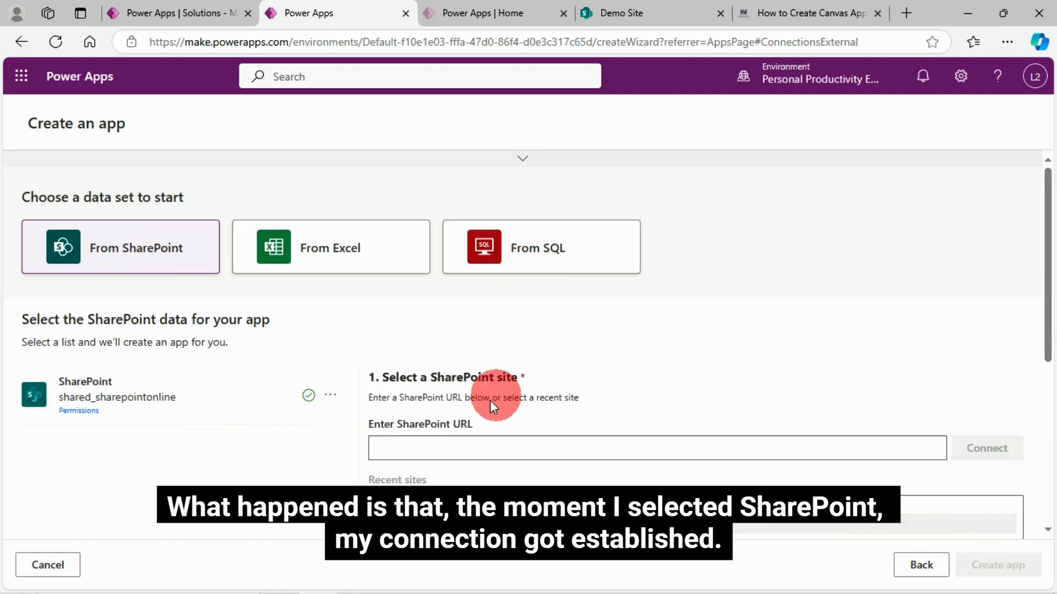
Use SharePoint as the data set and select Demo Site from the recent sites.
scroll(315, 425, down, 4)
scroll(325, 410, up, 3)
scroll(165, 230, up, 1)
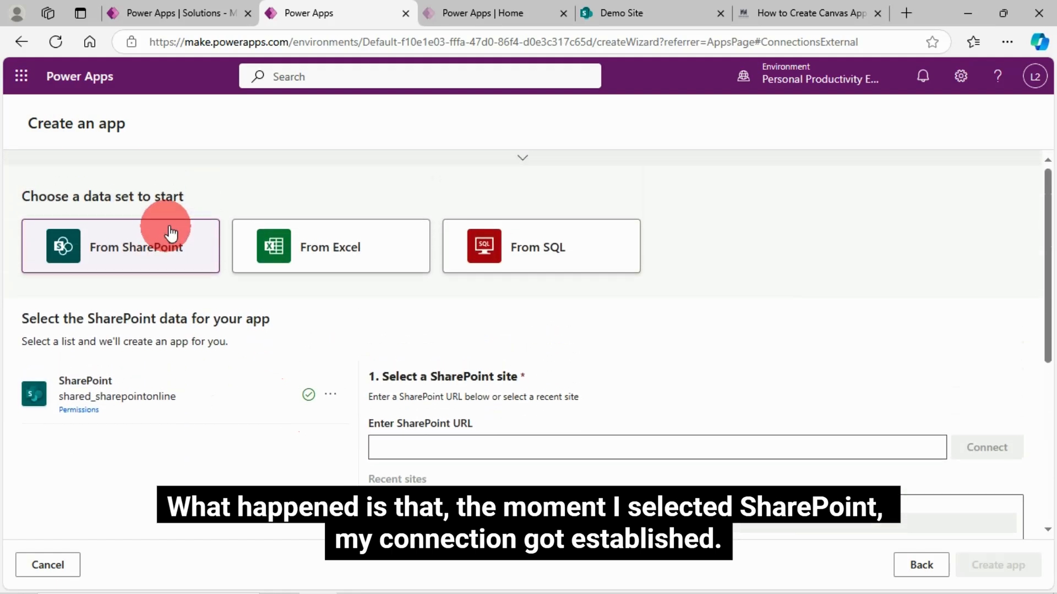
scroll(221, 398, down, 1)
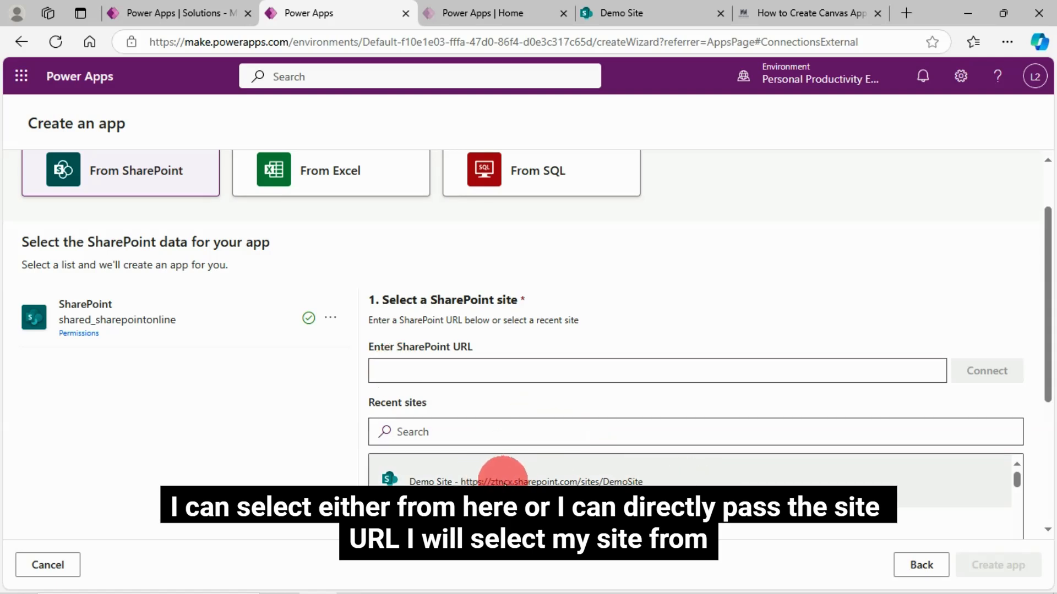
click(503, 483)
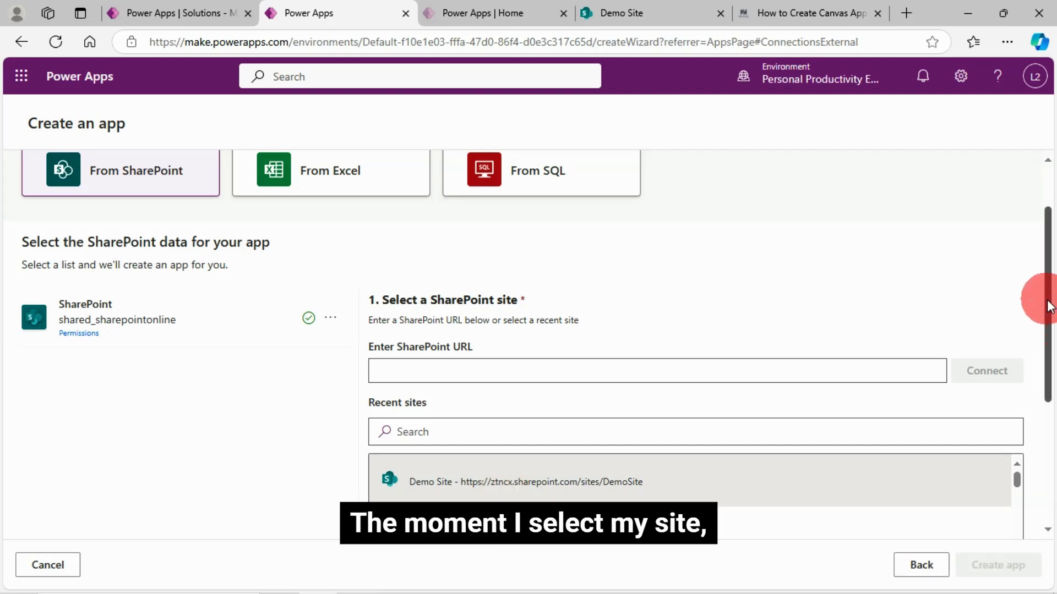
Select the Financial Sample list, create the app from it, and skip the Power Apps Studio welcome message.
drag(1048, 294, 1052, 416)
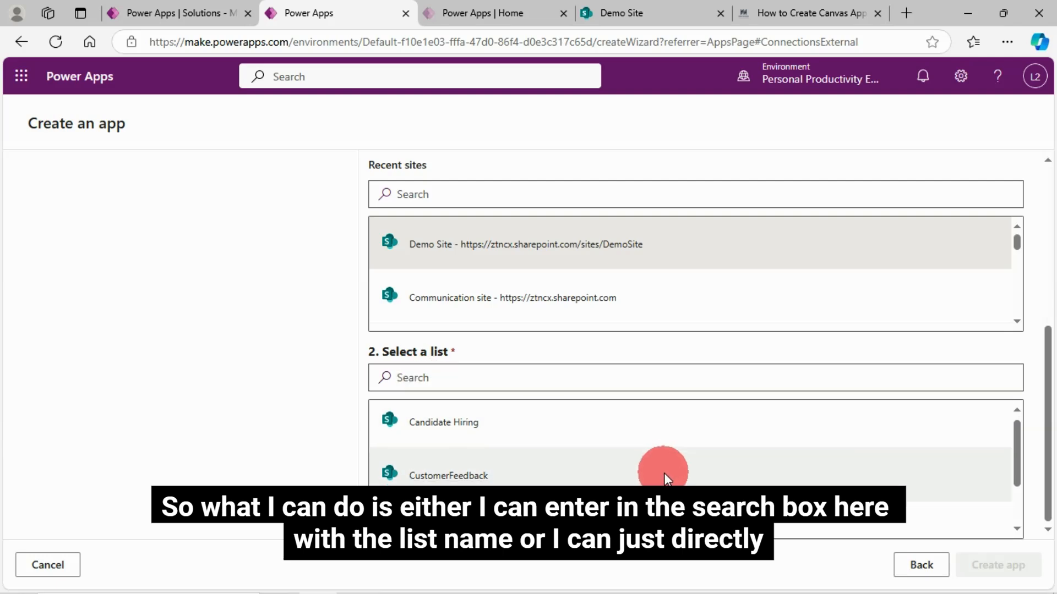
scroll(664, 474, down, 2)
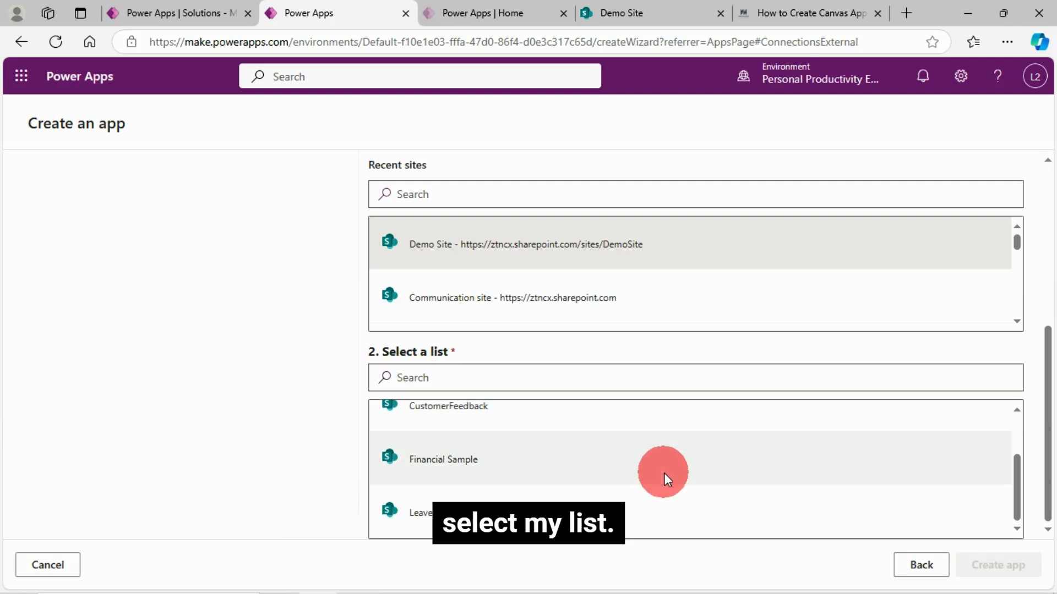
click(432, 461)
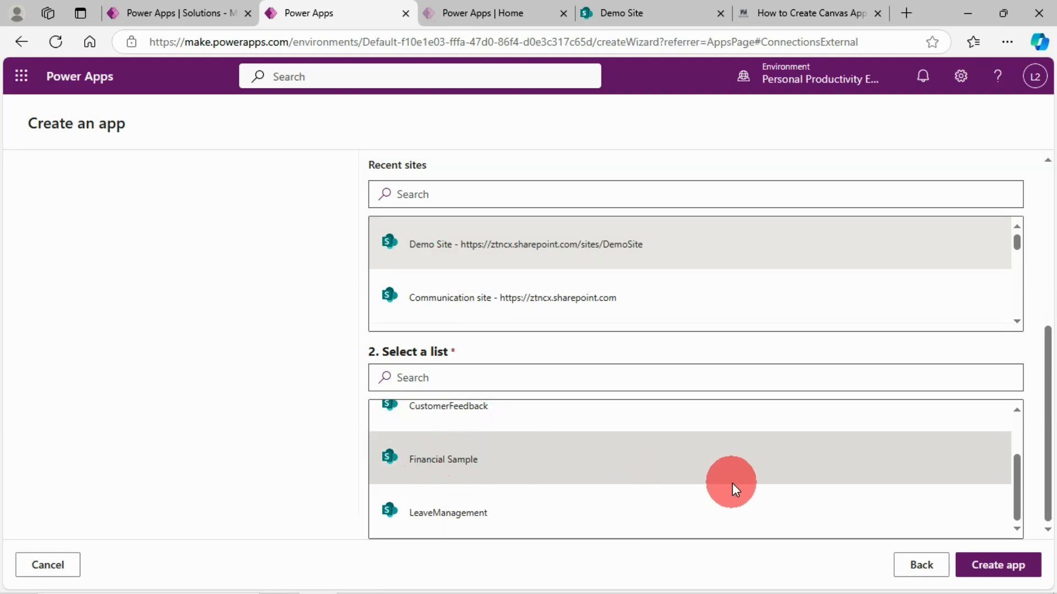
click(1007, 572)
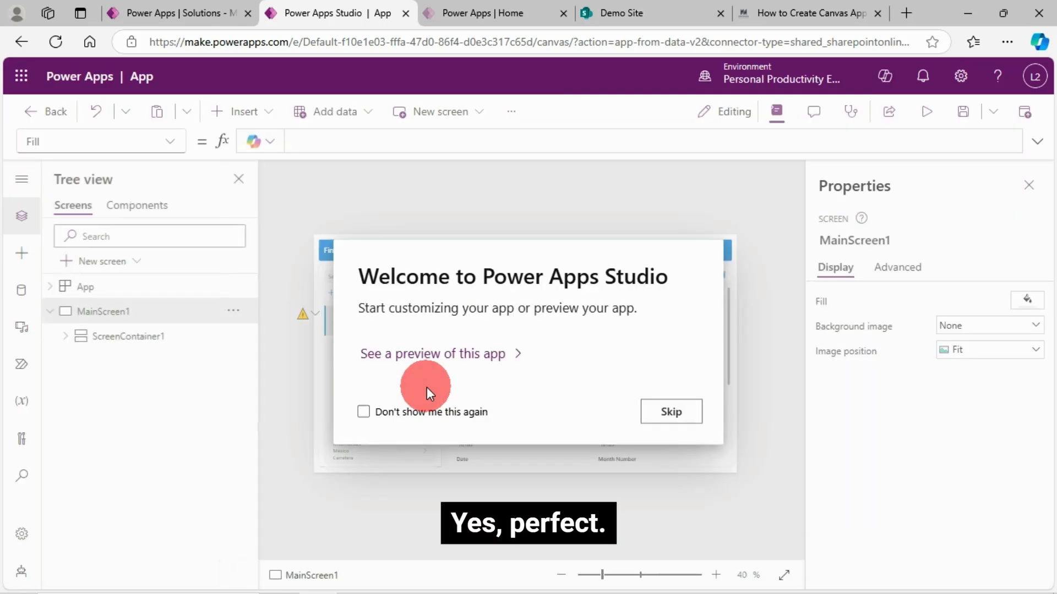
click(676, 418)
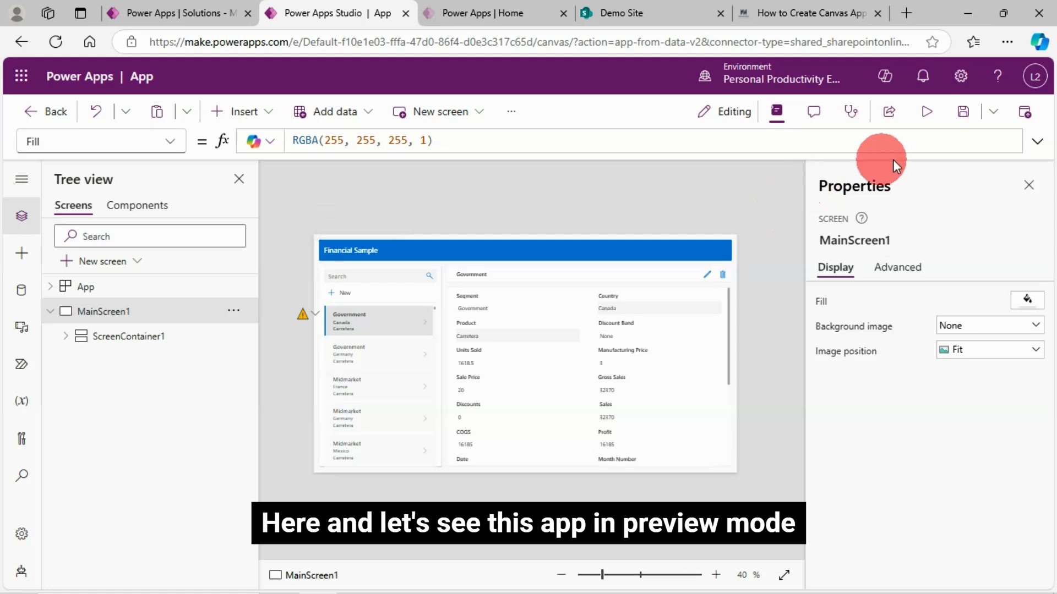
Preview the app, look through its blank new-record form, and cancel the new record.
click(929, 114)
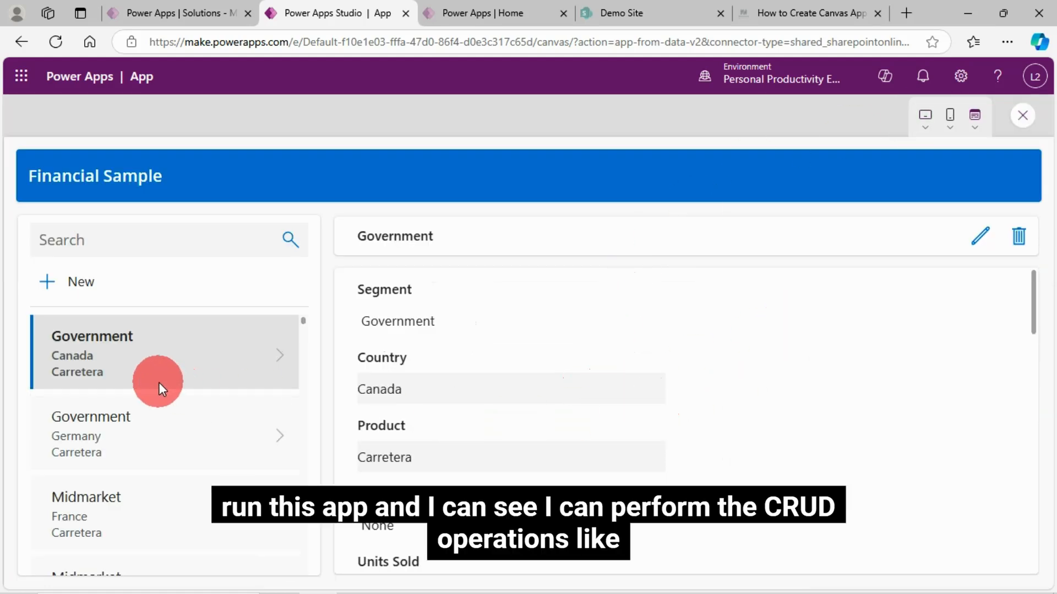
scroll(141, 342, down, 1)
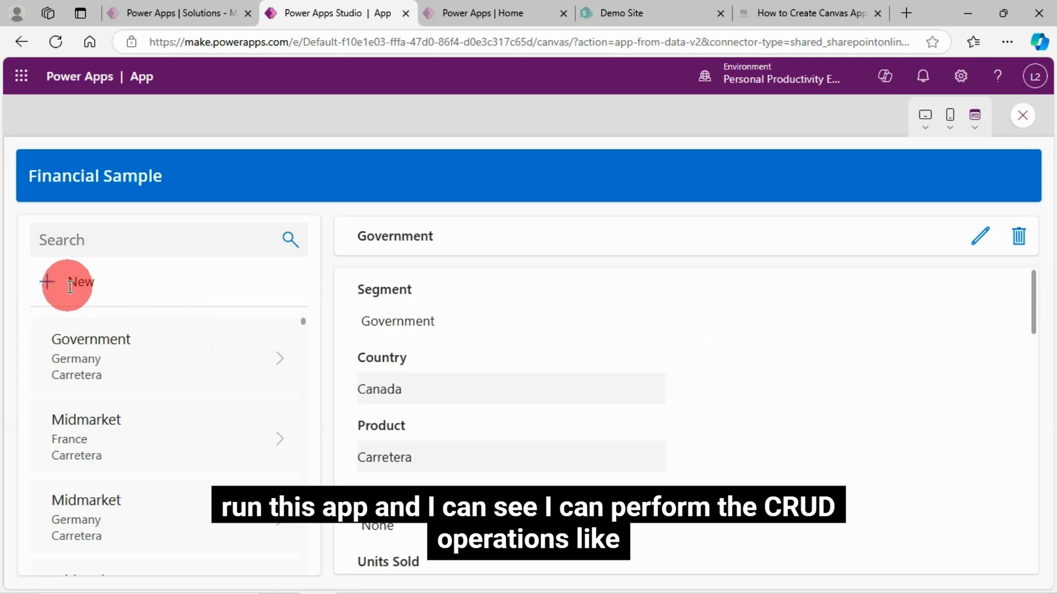
click(51, 283)
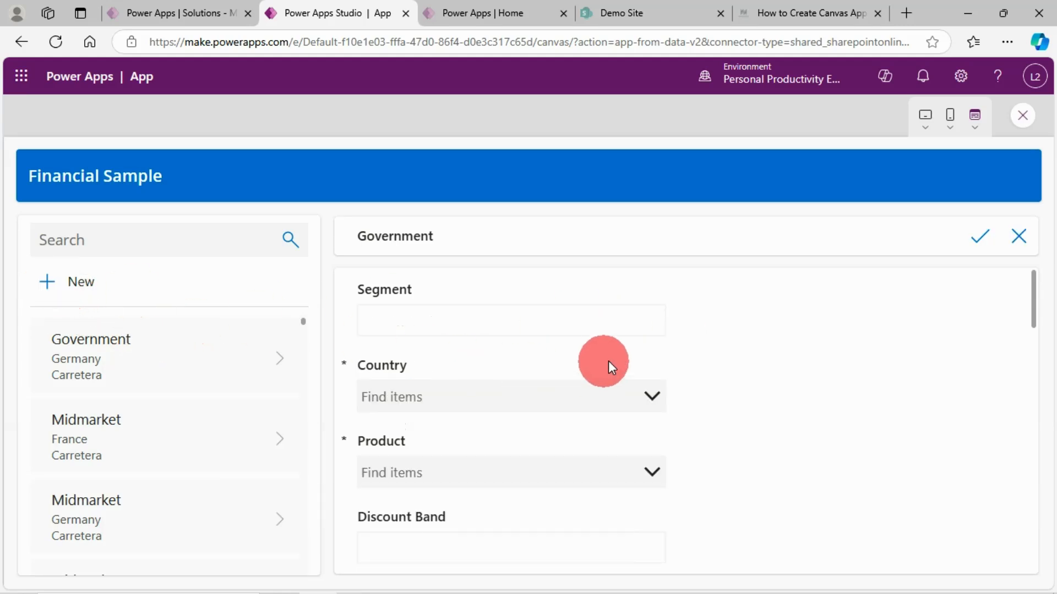
scroll(639, 453, down, 2)
scroll(639, 453, up, 2)
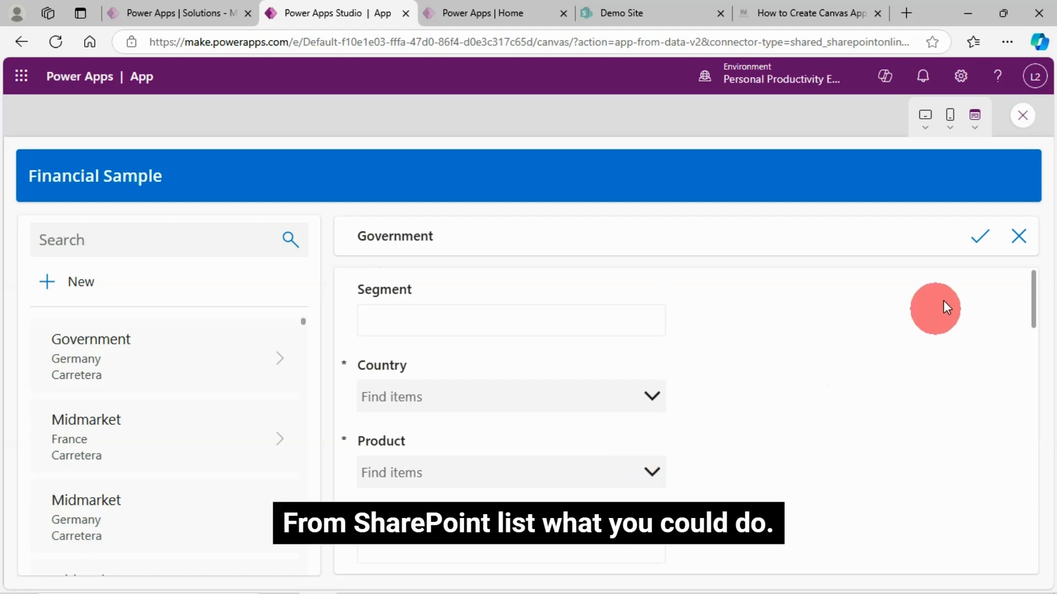
click(1018, 236)
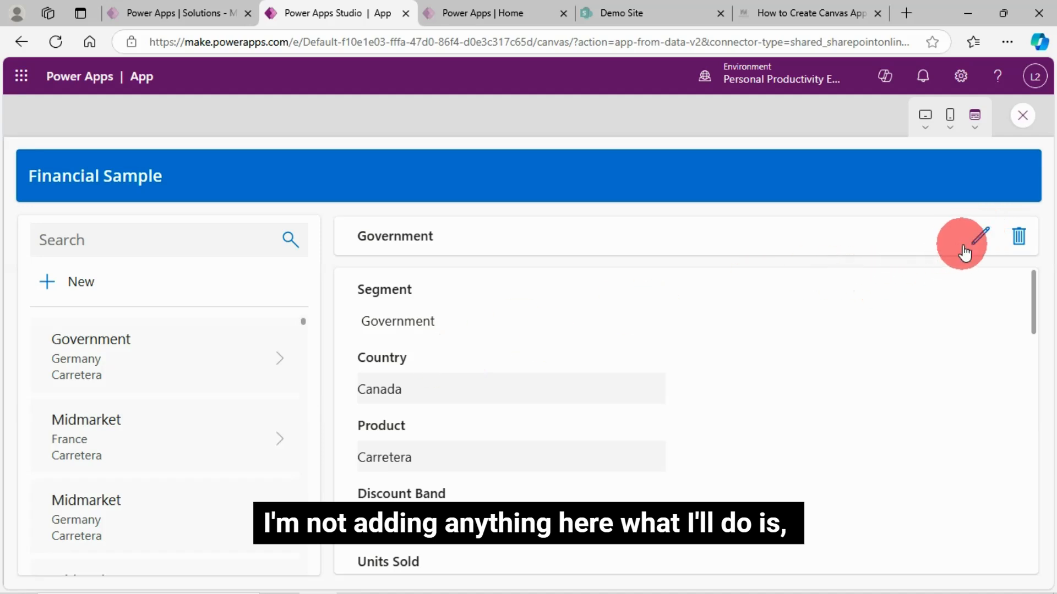
Open the Government record for editing in the preview, submit it without edits, and return to the editor.
click(978, 236)
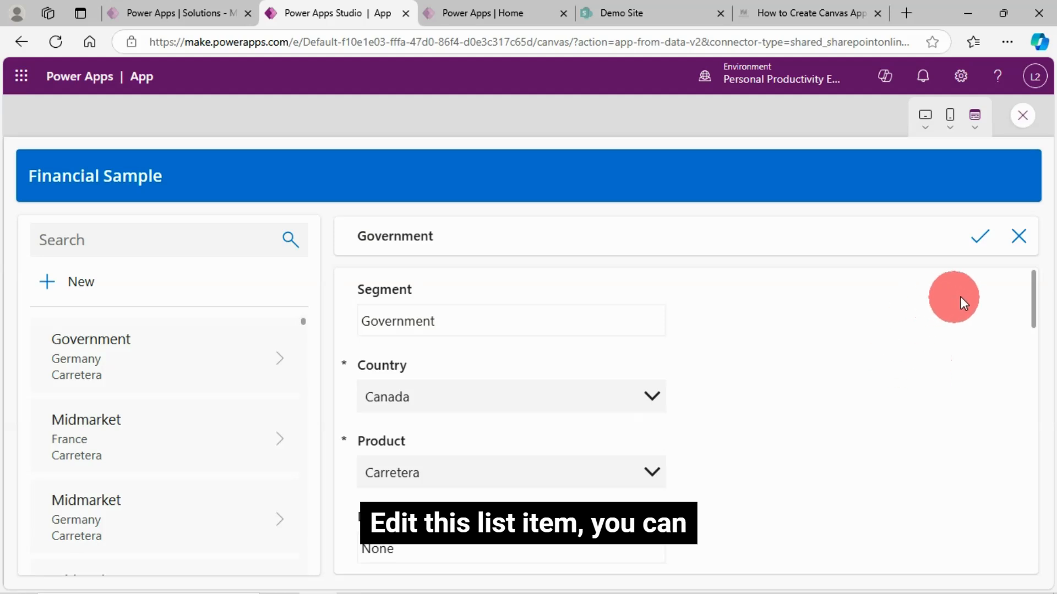
click(979, 237)
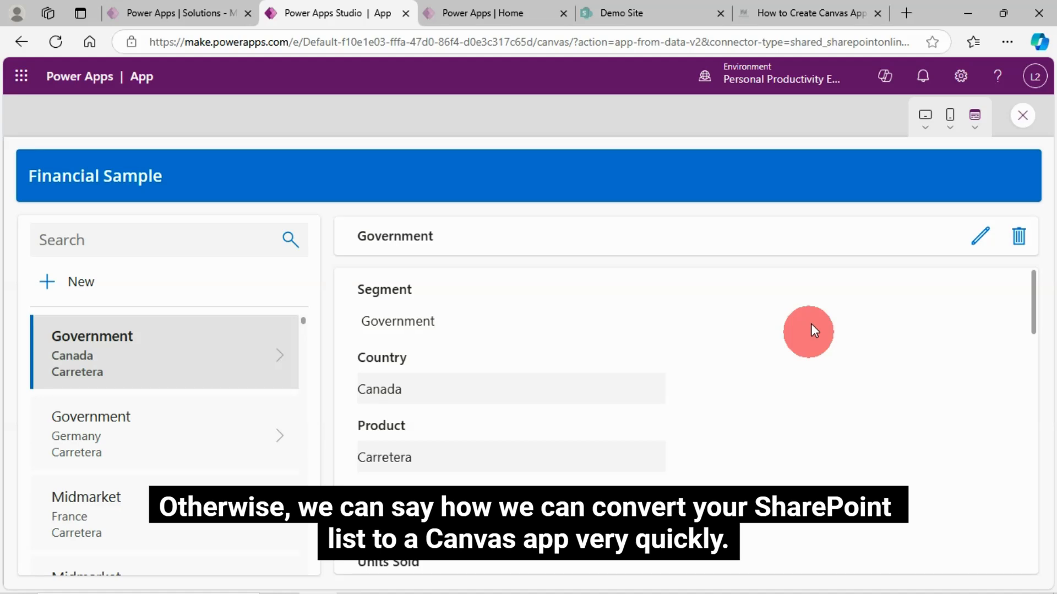
click(1022, 116)
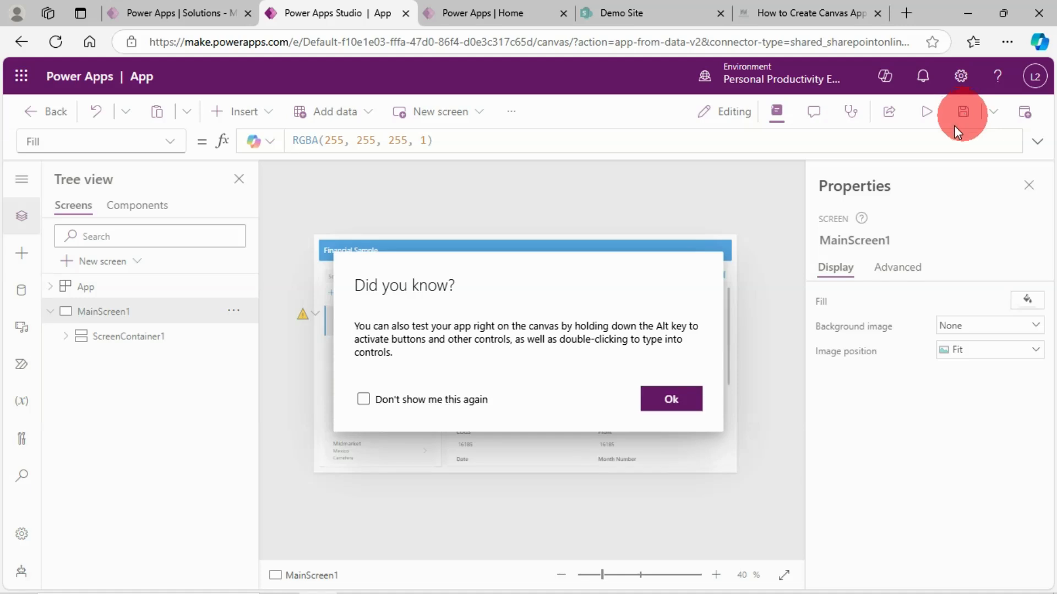
click(670, 396)
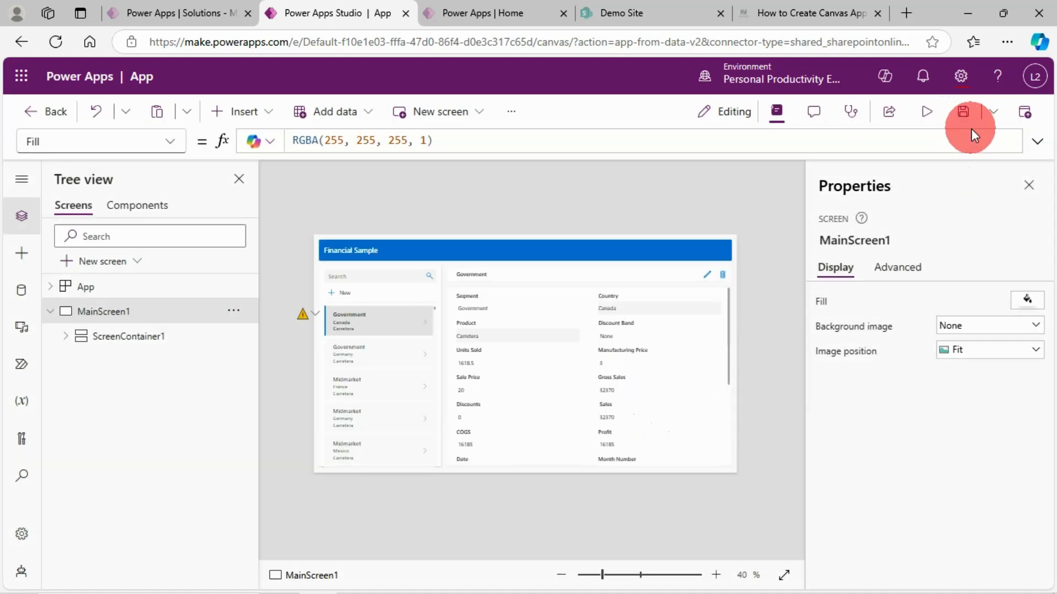
Save the app as "App Created With Start With Data Using Power Apps Maker Tool 2".
click(964, 113)
click(425, 349)
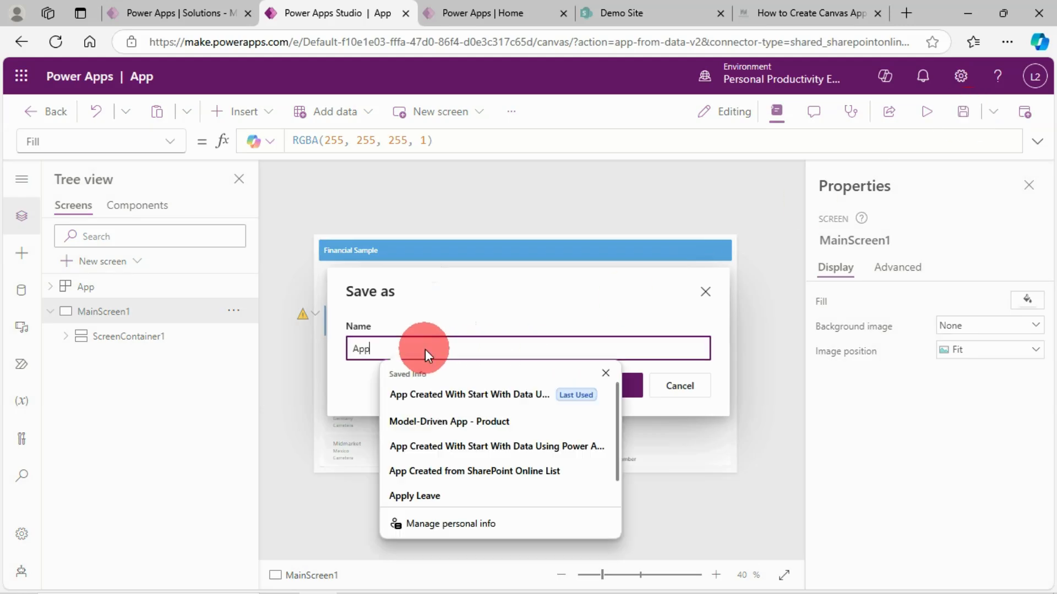
click(421, 392)
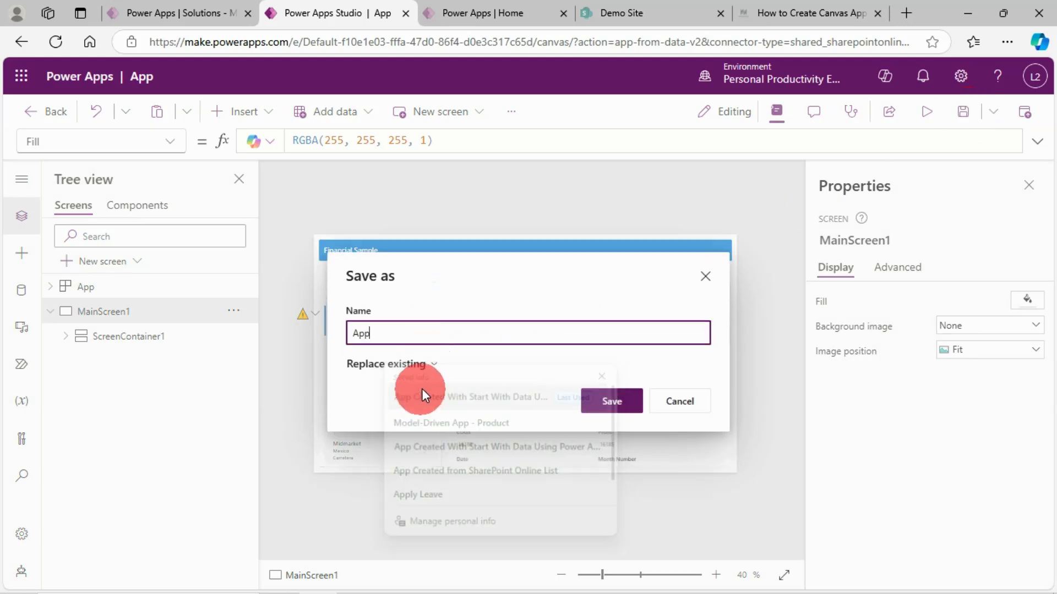
click(404, 337)
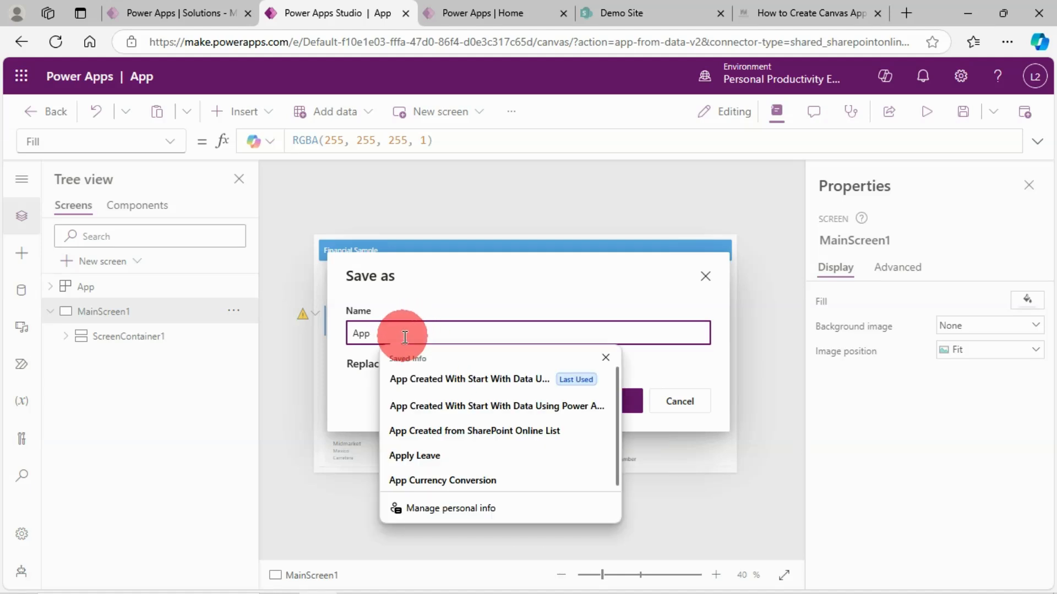
click(518, 388)
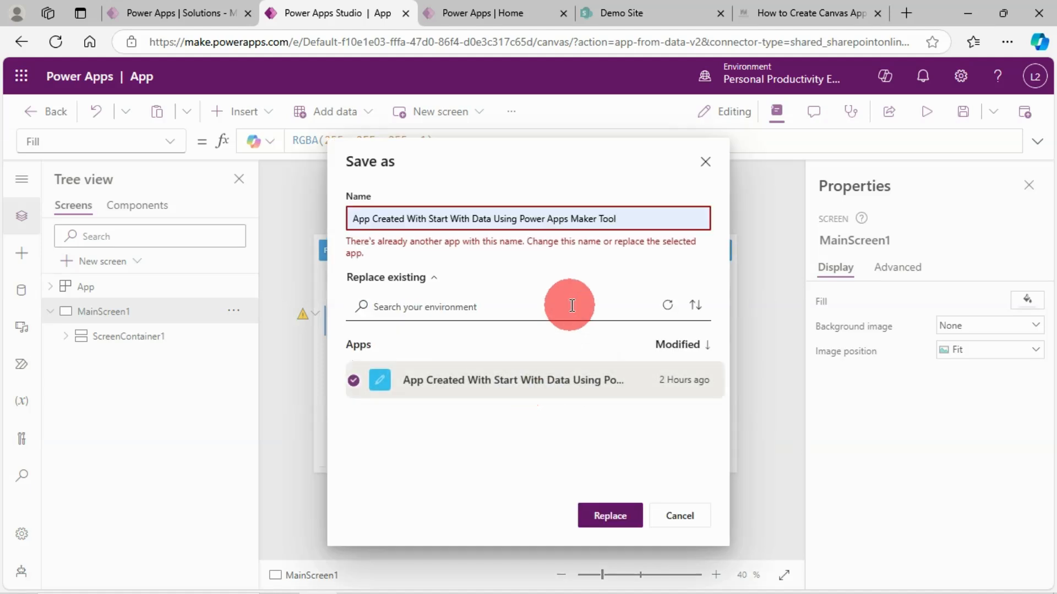
click(630, 229)
text(2)
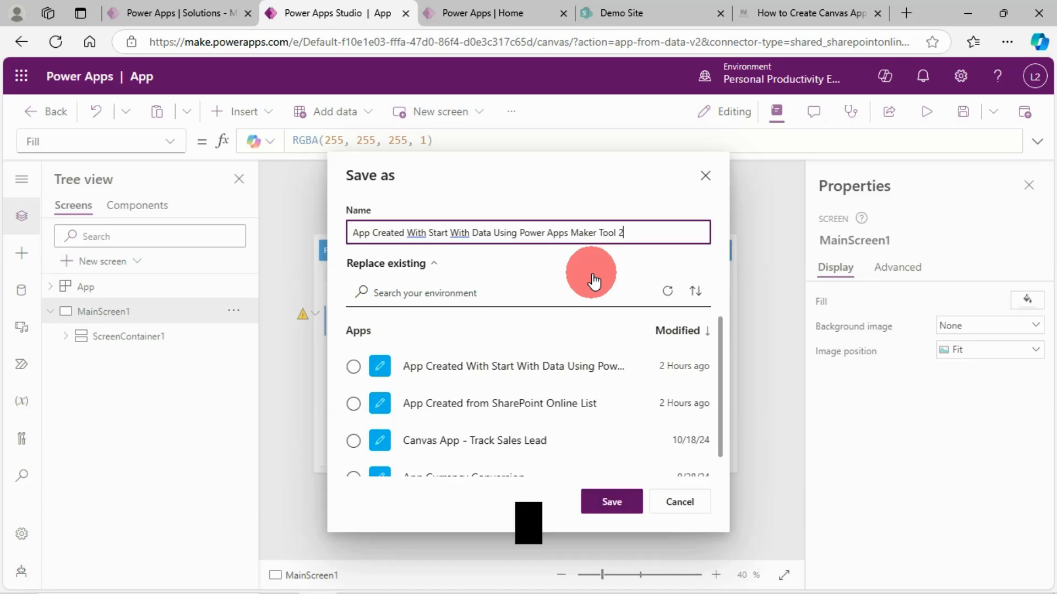
click(620, 505)
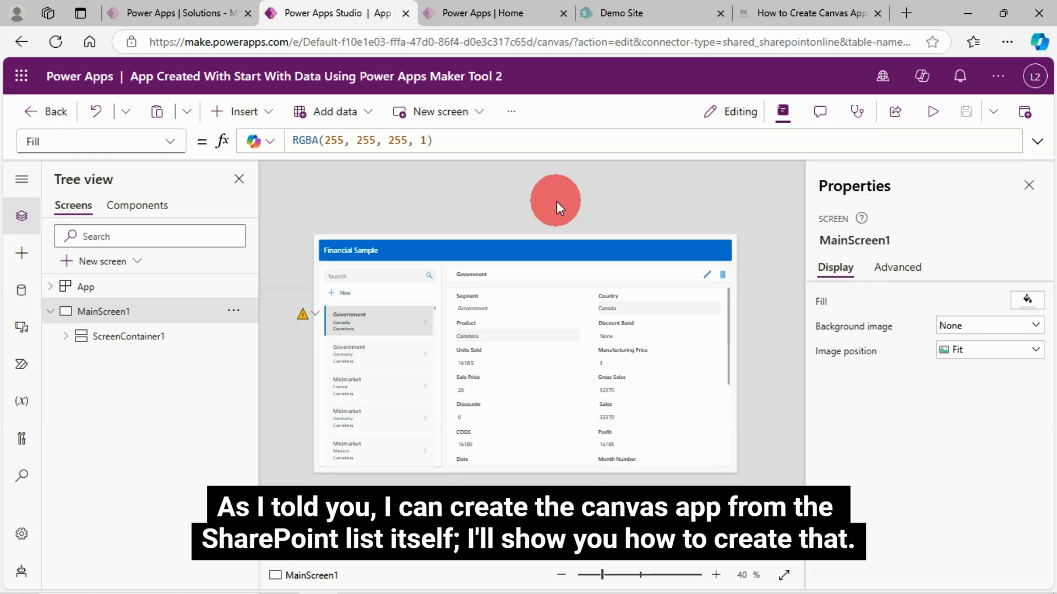
Switch to the SharePoint Financial Sample list, create an app through its Power Apps integration, and skip the Power Apps Studio welcome message.
click(628, 9)
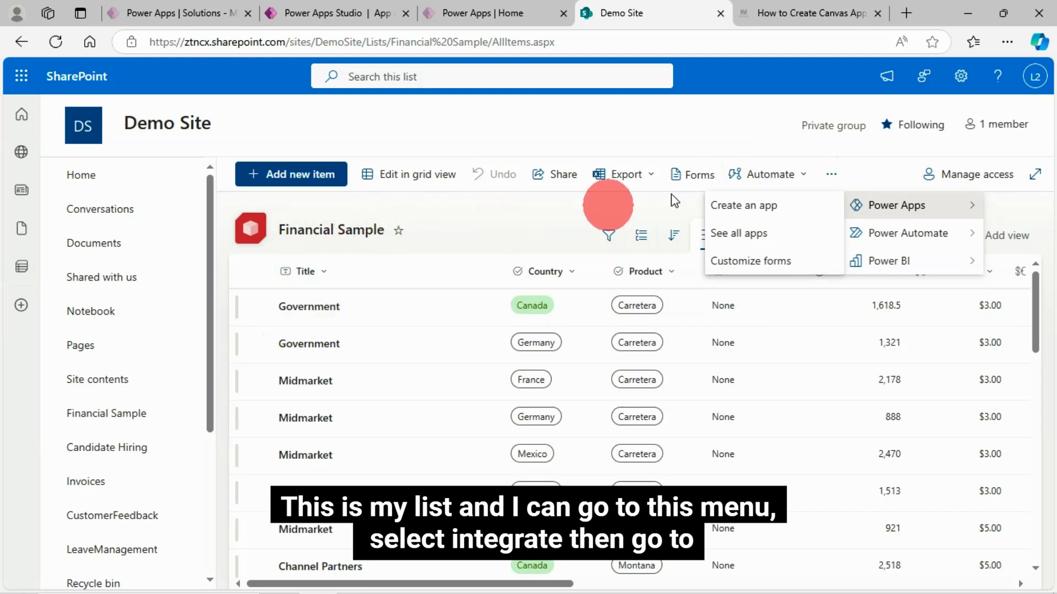
click(833, 177)
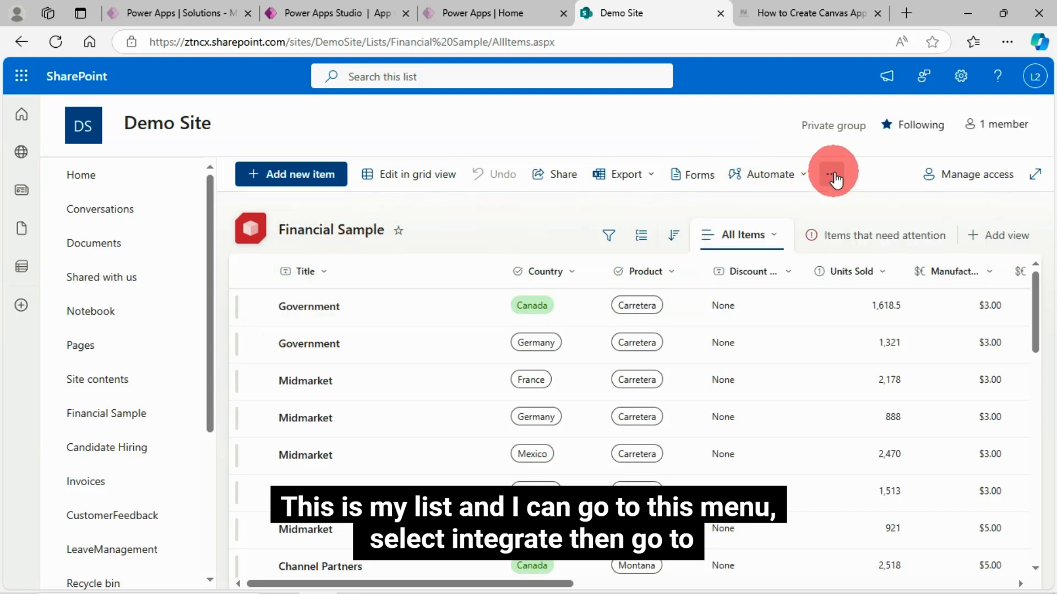
click(833, 177)
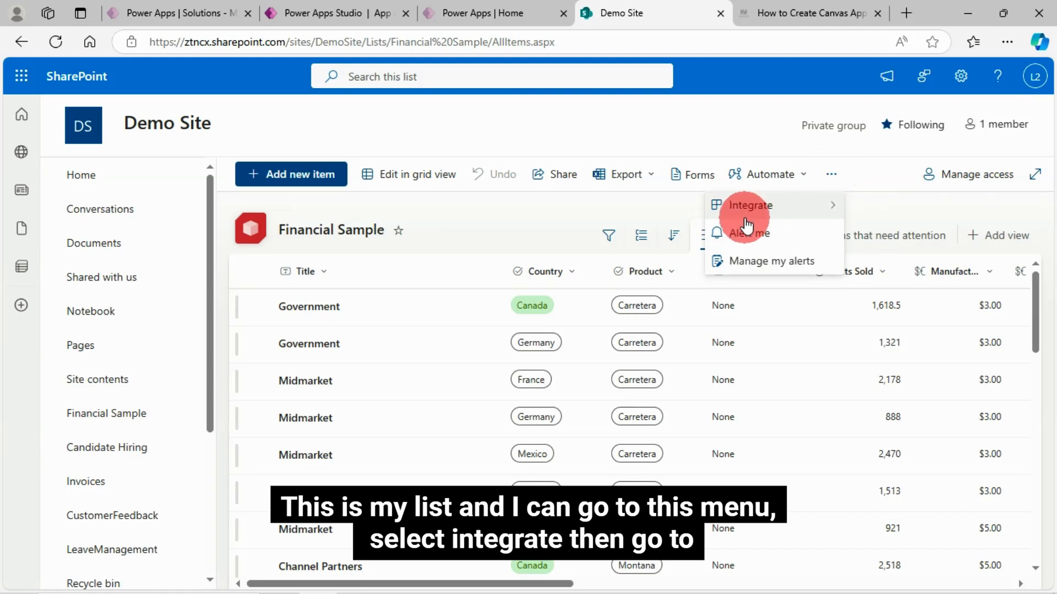
click(750, 214)
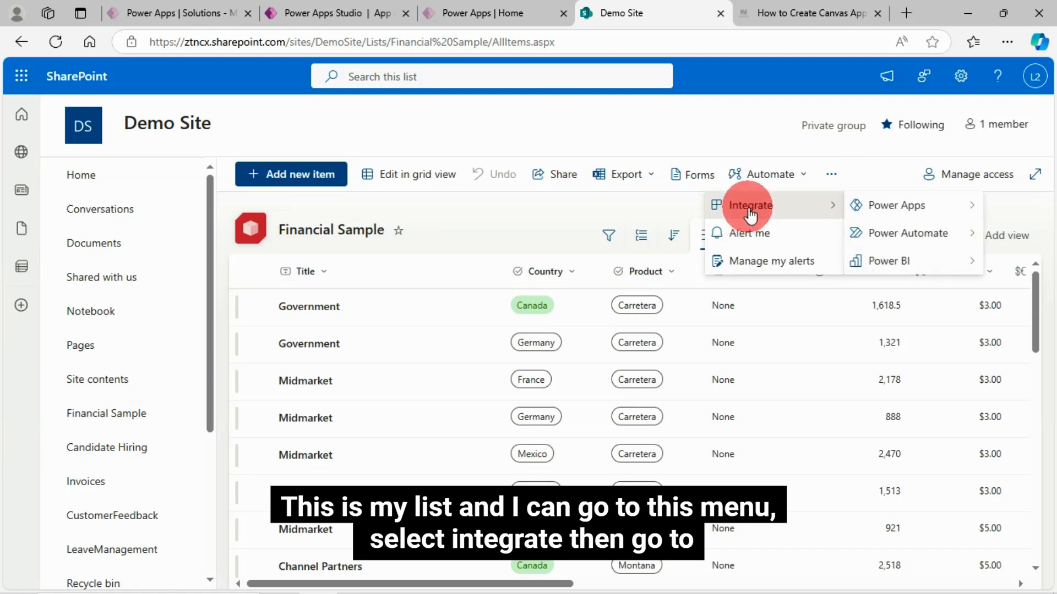
click(881, 207)
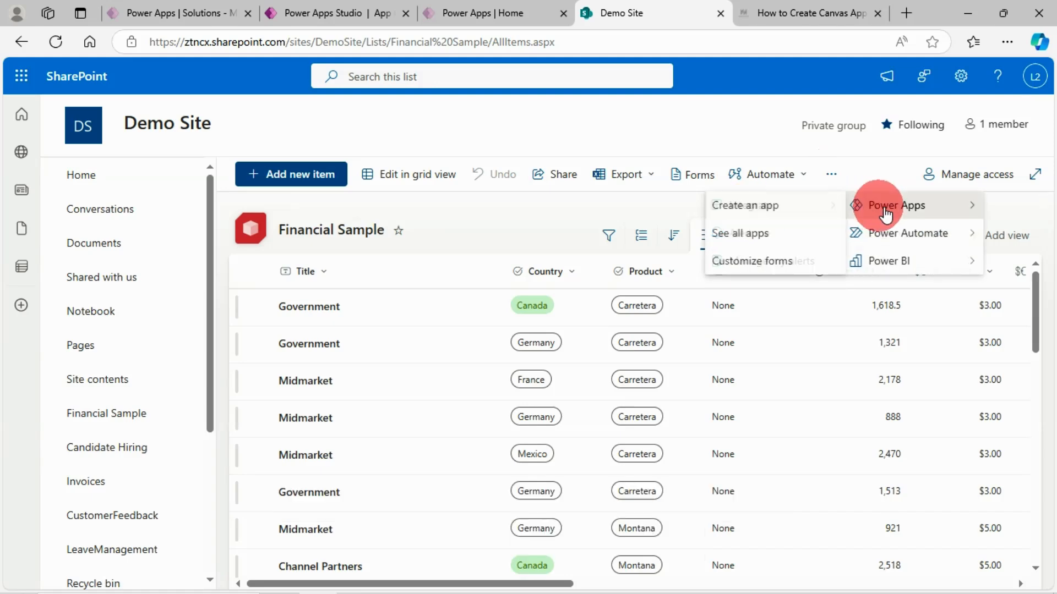
click(750, 205)
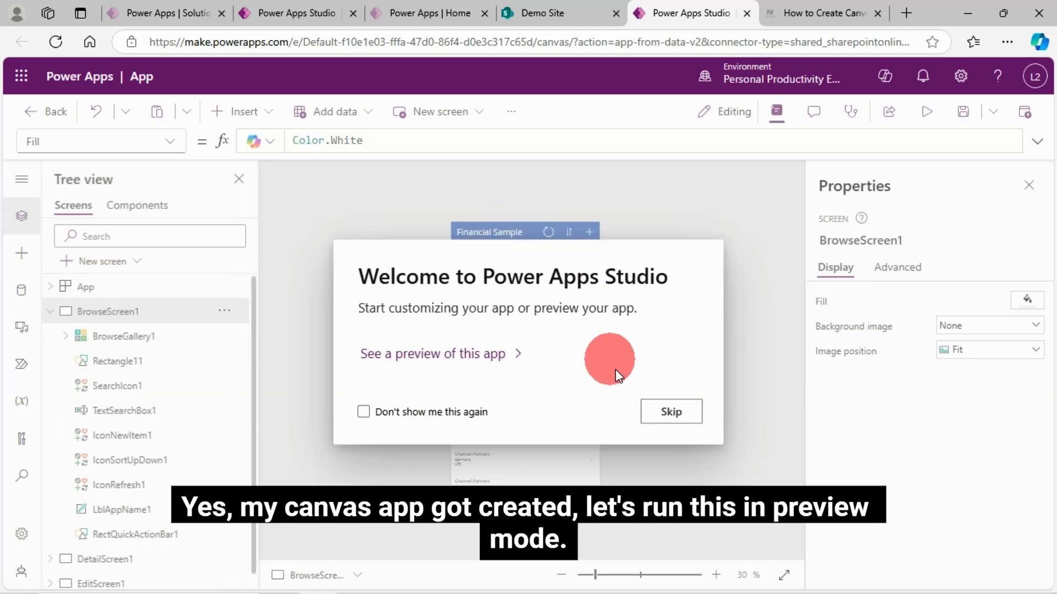
click(673, 413)
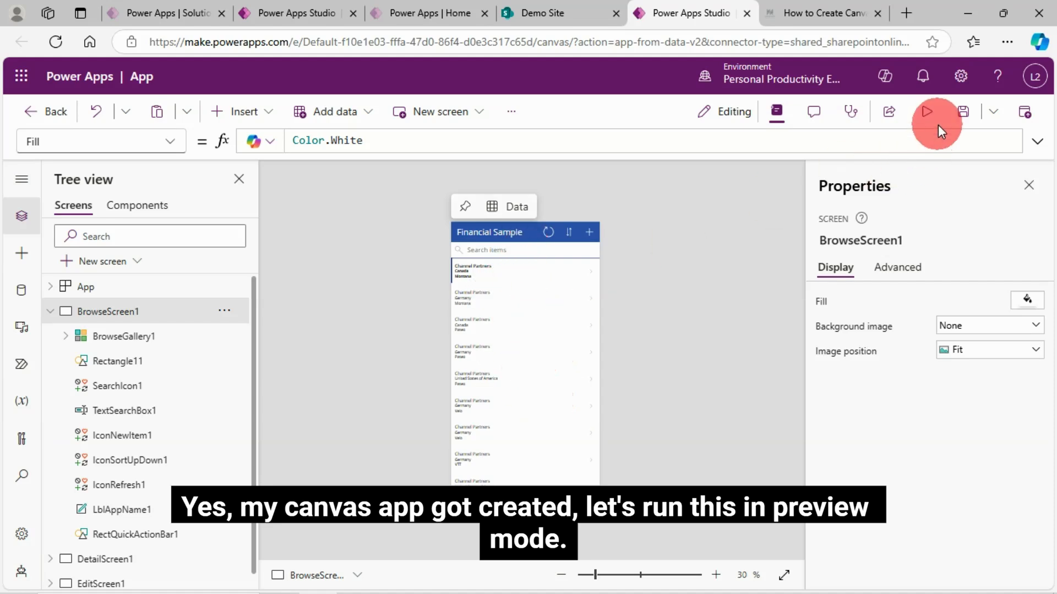
Preview the list-based app, open and cancel its blank new-record form, and return to the editor, dismissing the testing tip.
click(925, 114)
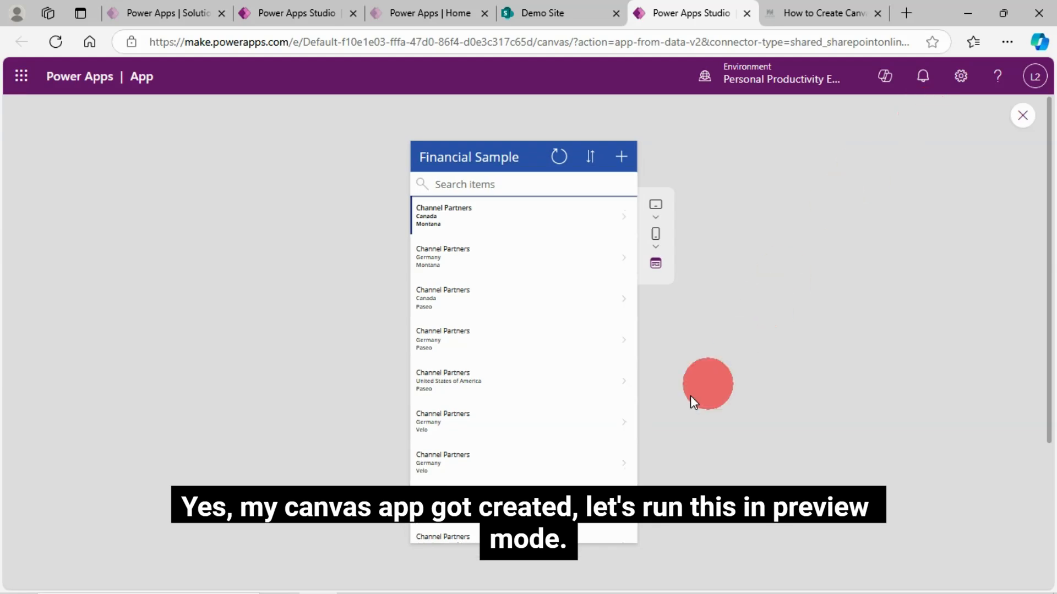
click(621, 157)
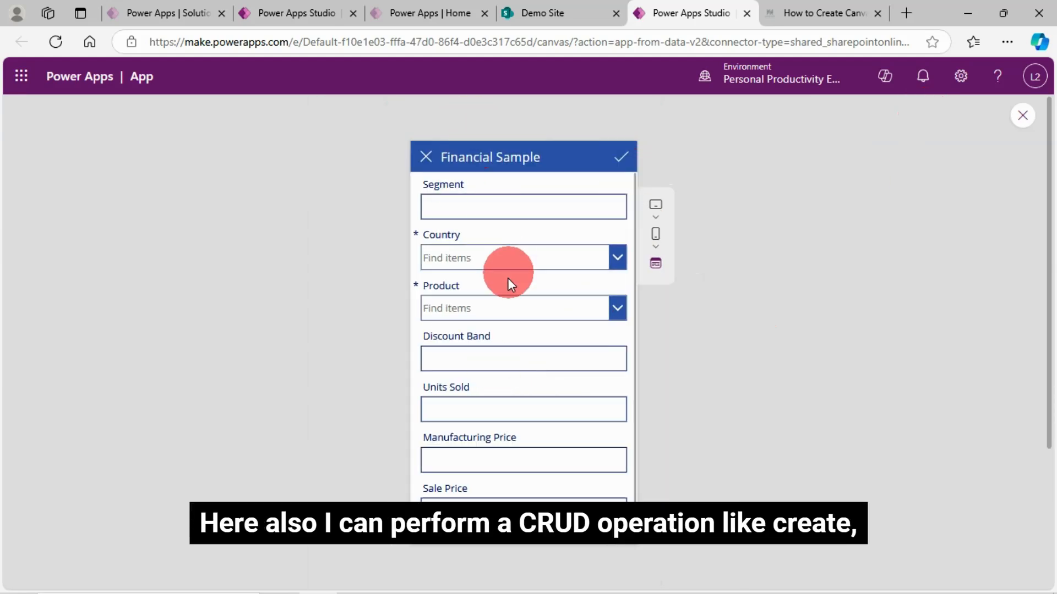
click(427, 159)
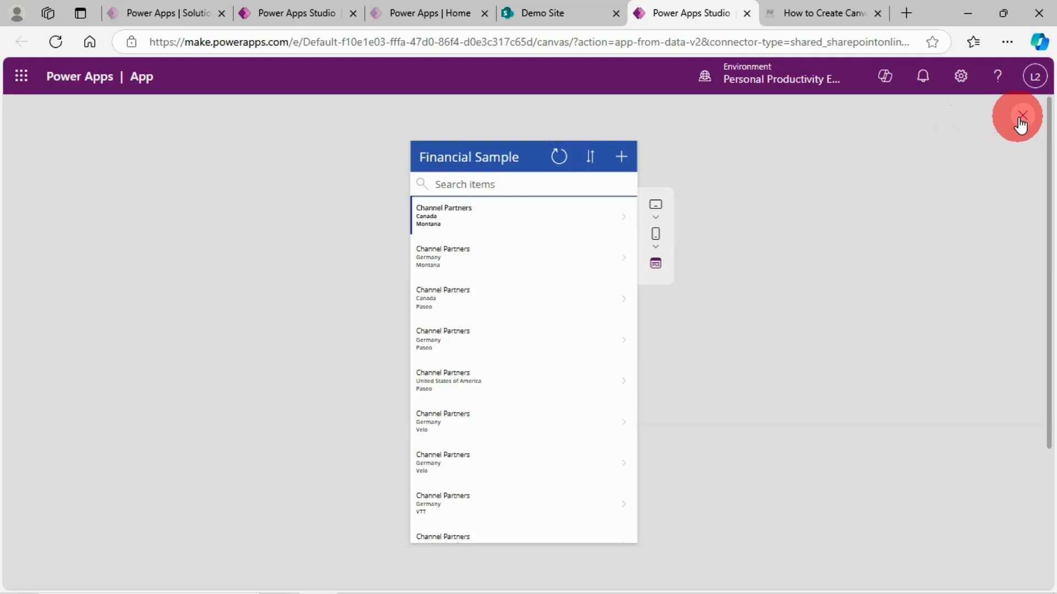
key(Escape)
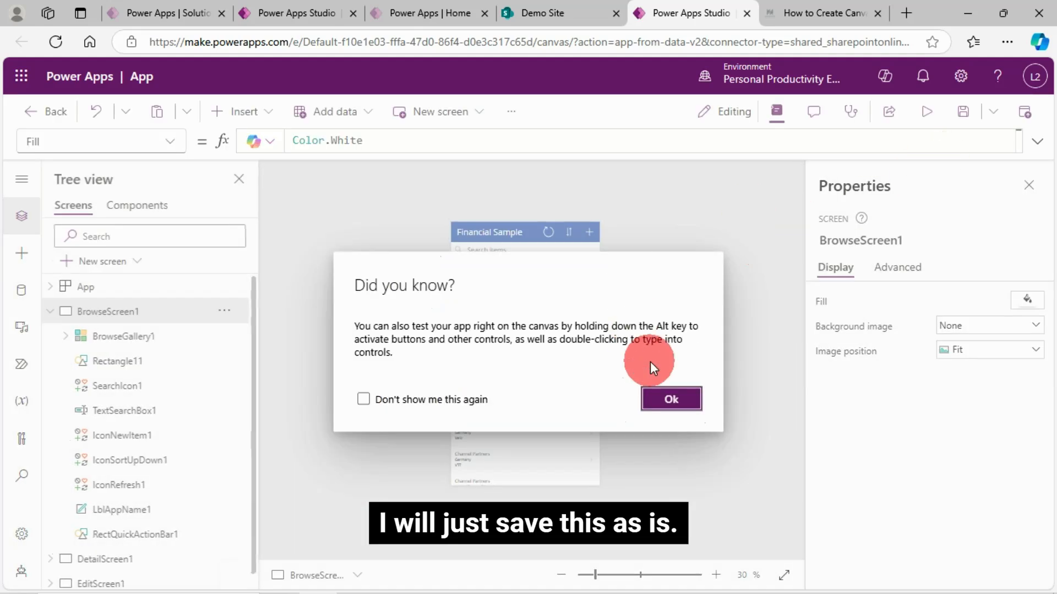
click(671, 399)
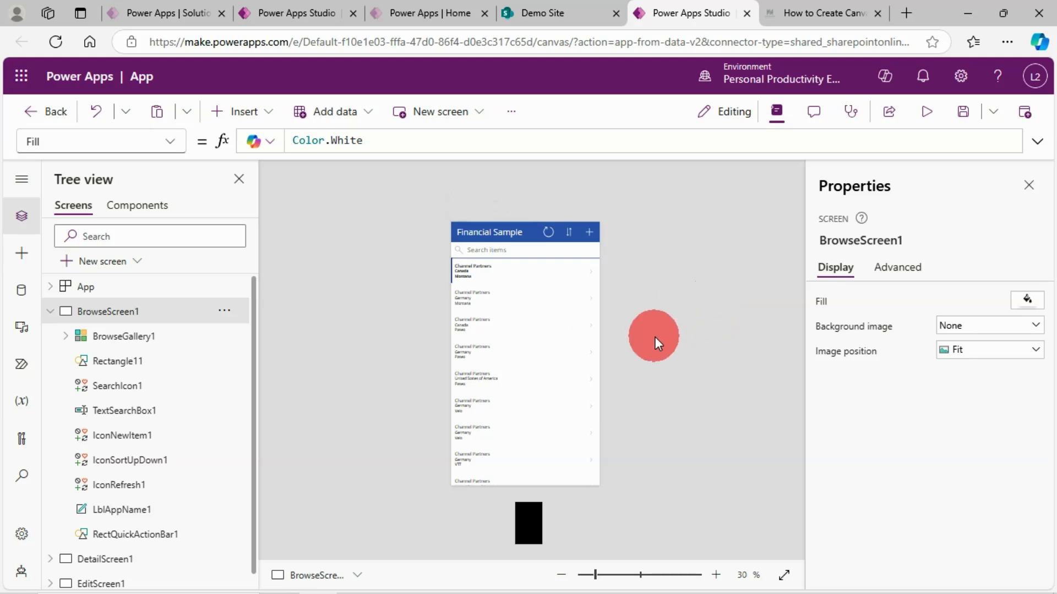
Save the app as "App Created from SharePoint Online List 2".
click(967, 117)
click(423, 337)
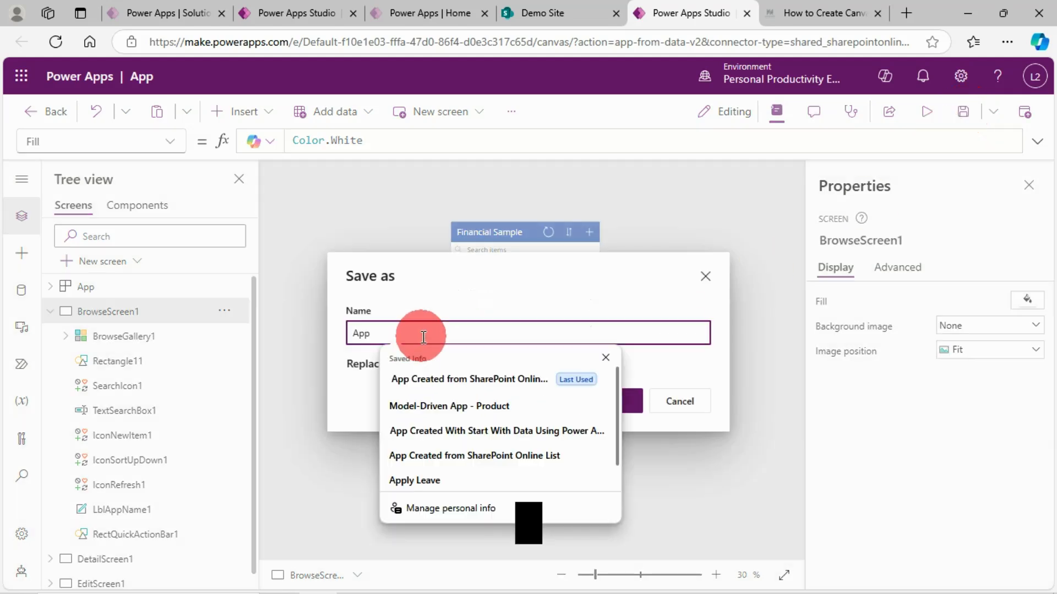
click(444, 378)
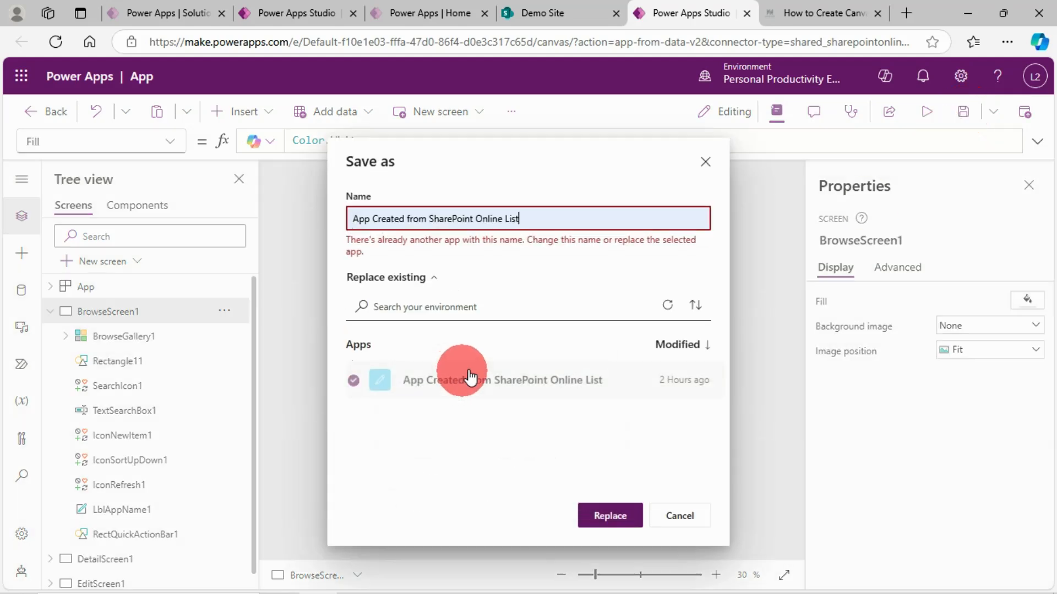
click(566, 232)
text(2)
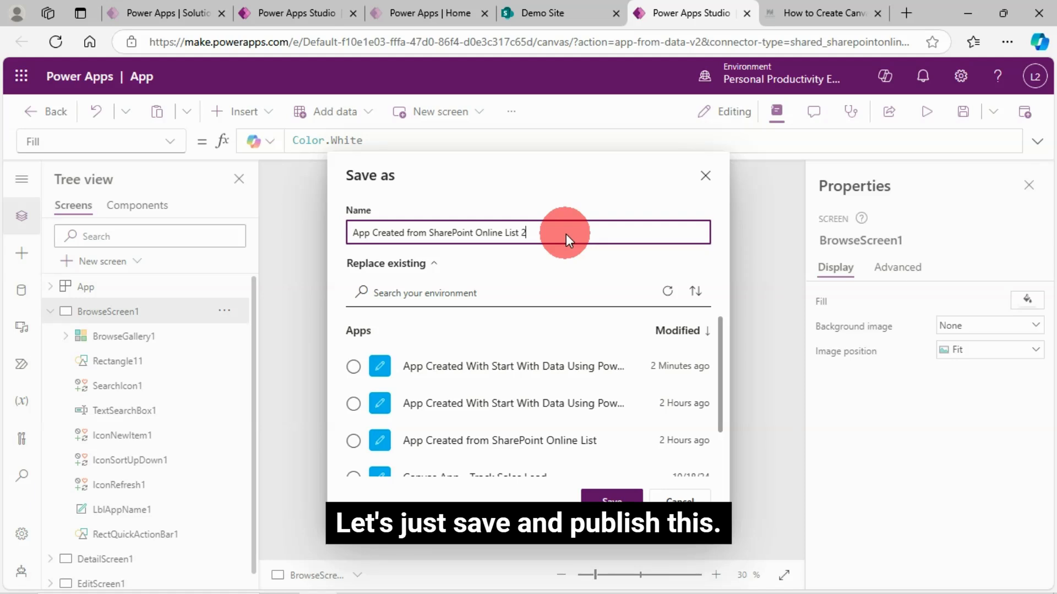
click(608, 498)
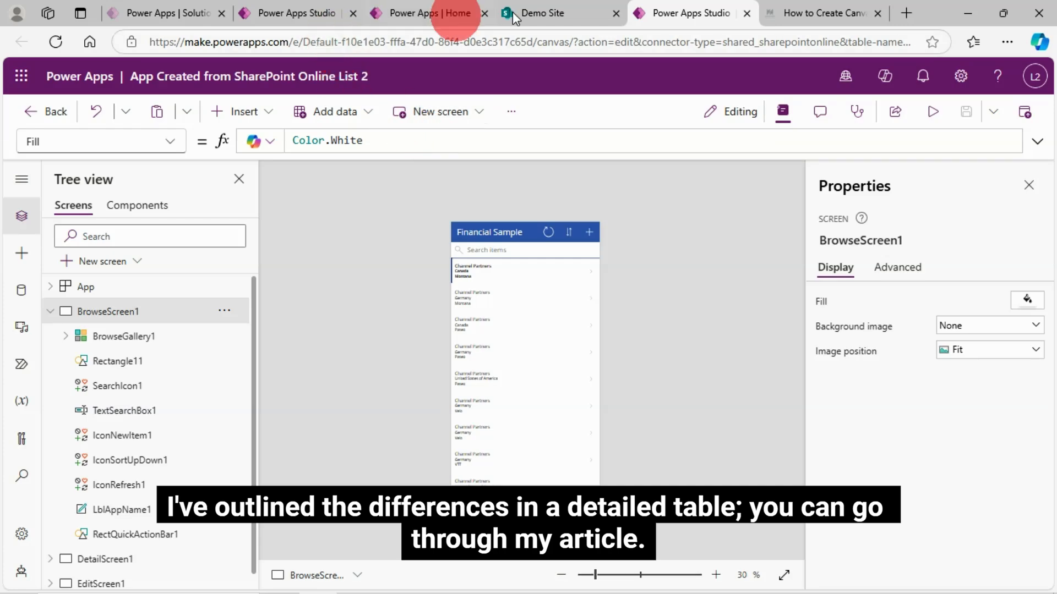
Switch to the Global SharePoint article and go to its section on key differences between canvas apps and model-driven apps.
click(831, 9)
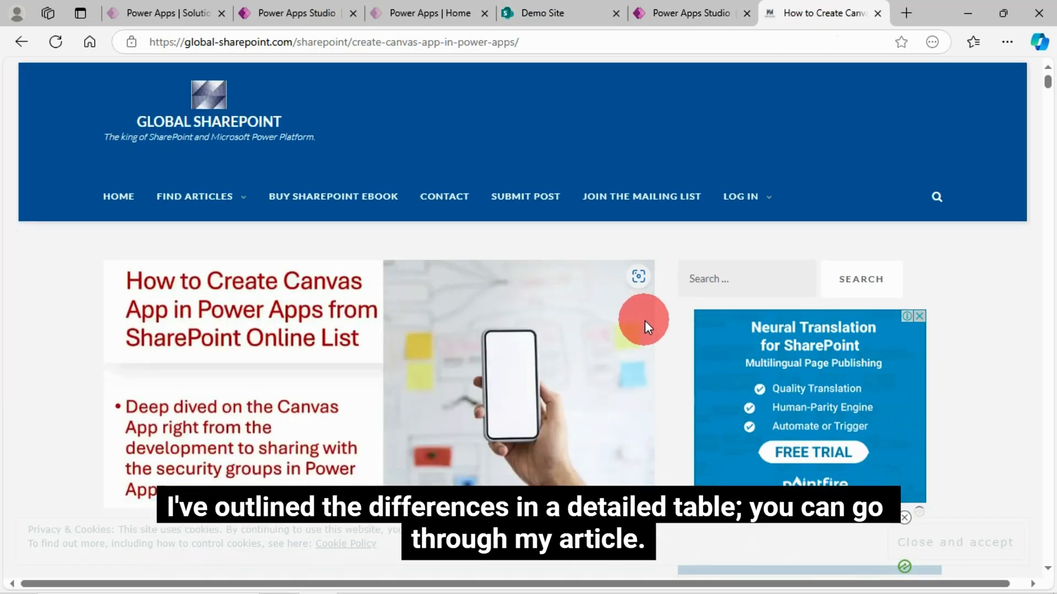
scroll(645, 320, down, 10)
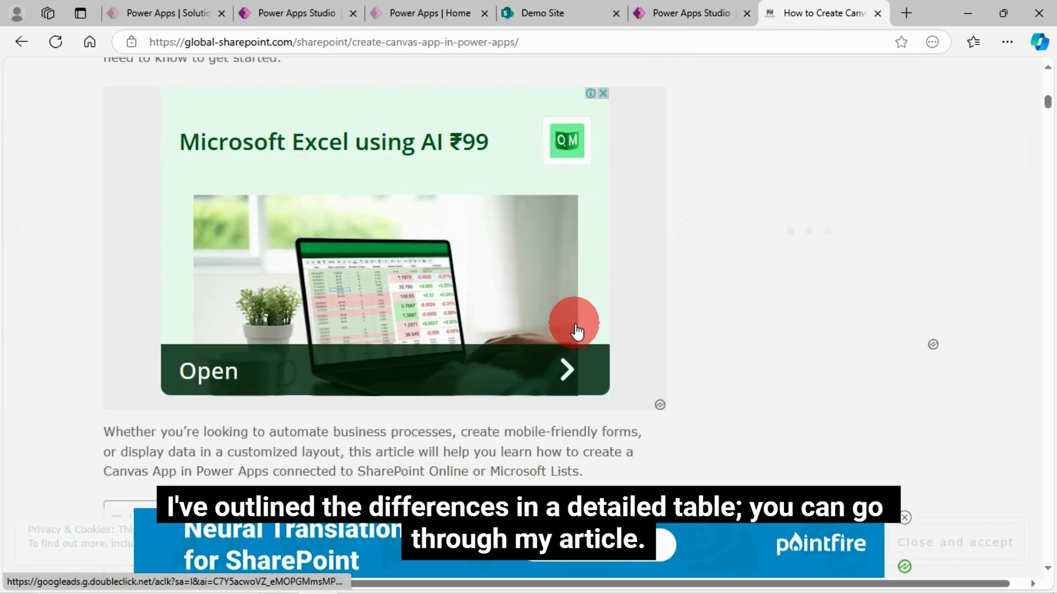
scroll(577, 331, down, 8)
scroll(370, 420, down, 2)
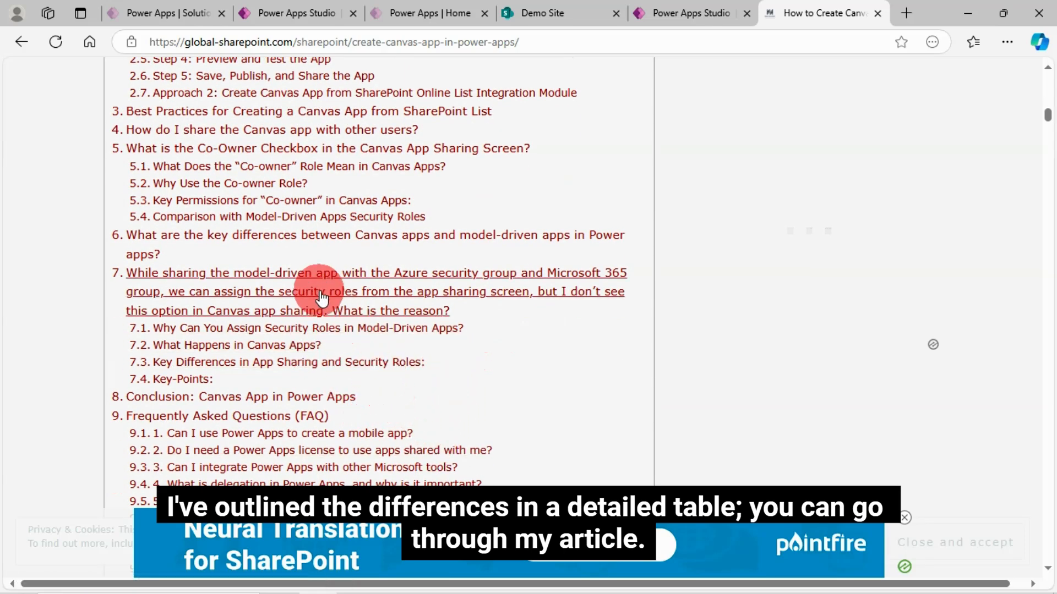
click(291, 244)
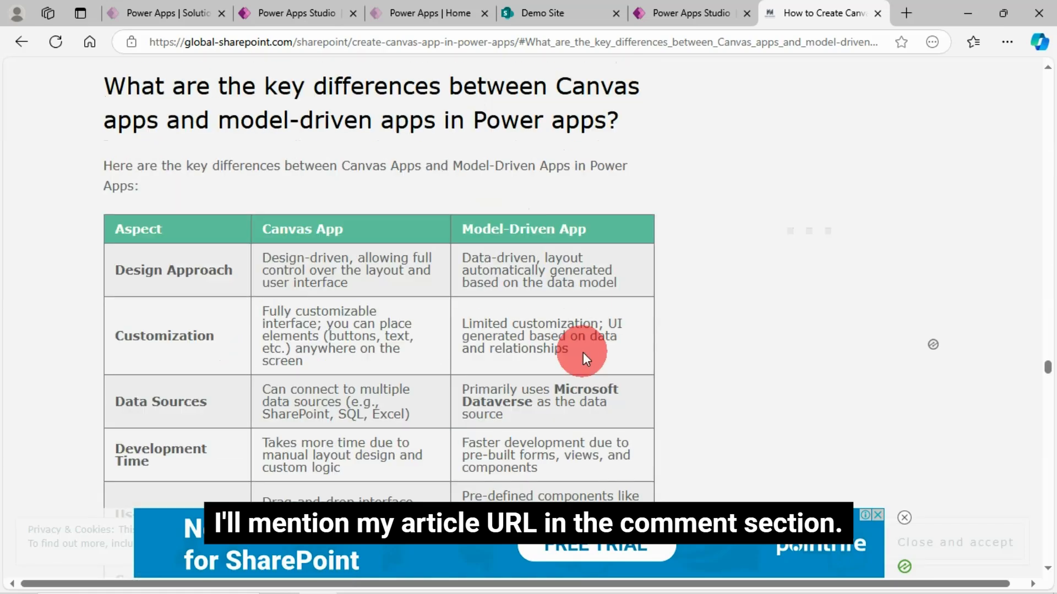
Examine the comparison table's Data Sources row for canvas and model-driven apps, highlighting its text.
scroll(330, 354, down, 1)
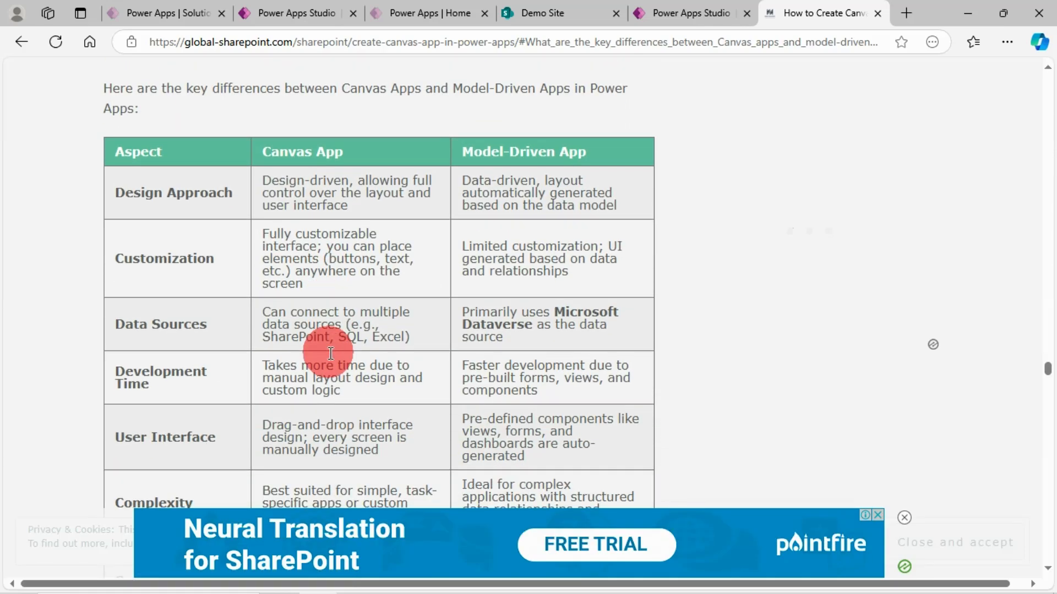
scroll(331, 353, up, 2)
scroll(246, 325, down, 1)
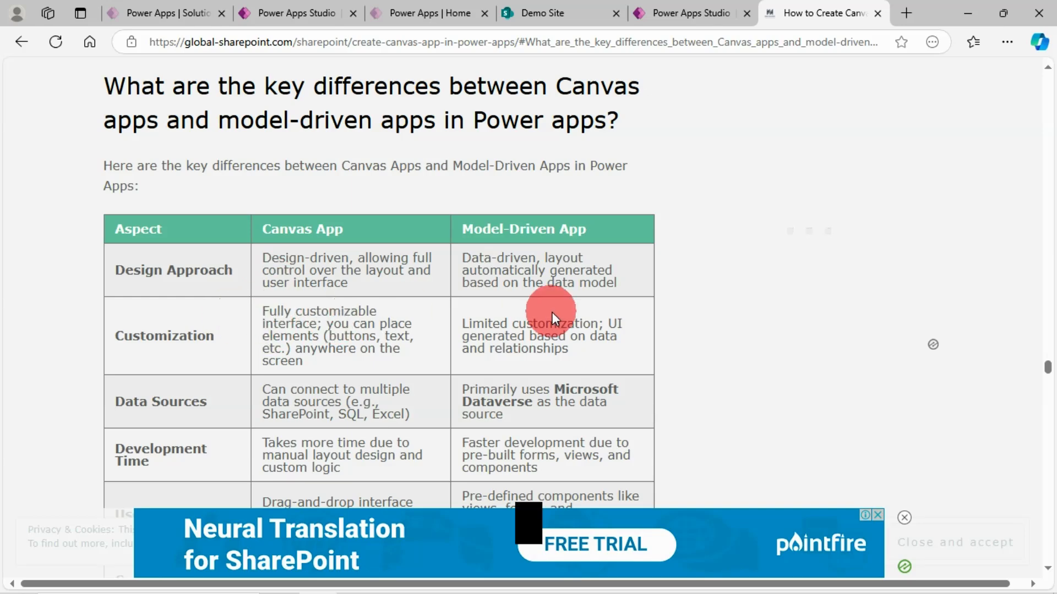
scroll(355, 320, down, 2)
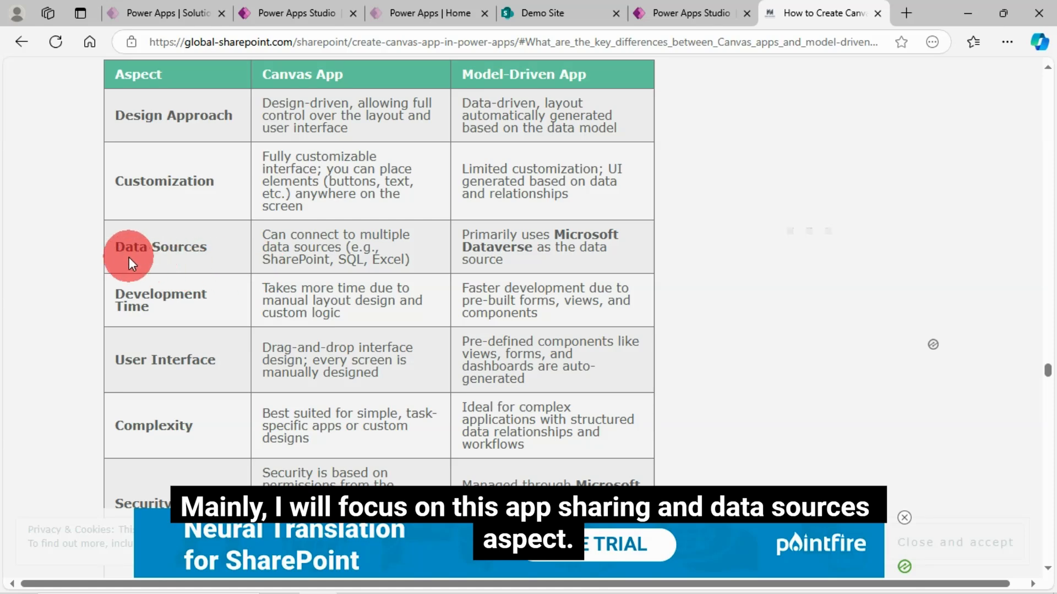
drag(120, 247, 536, 266)
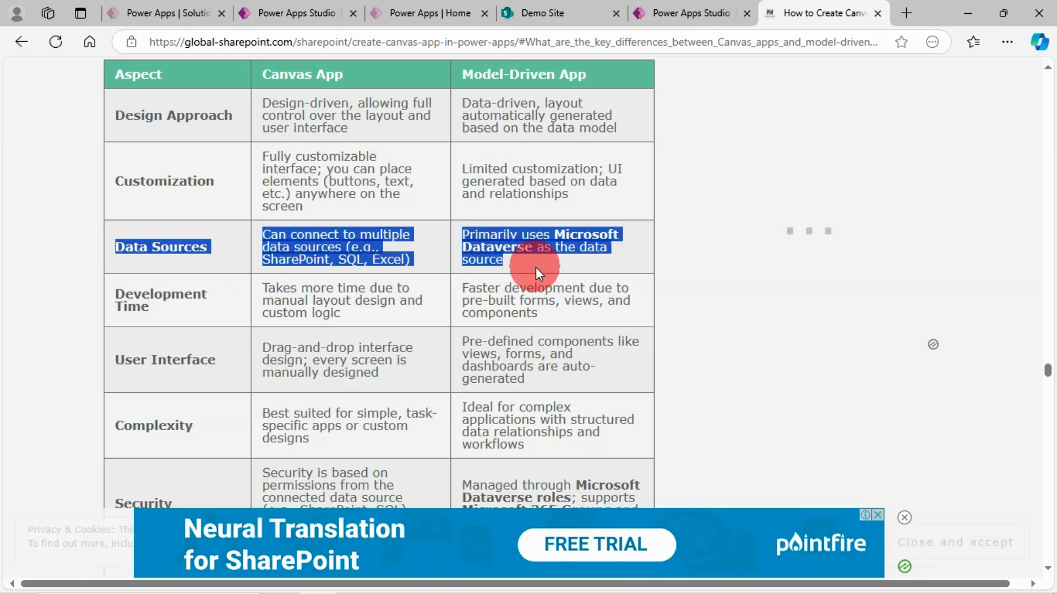
click(179, 270)
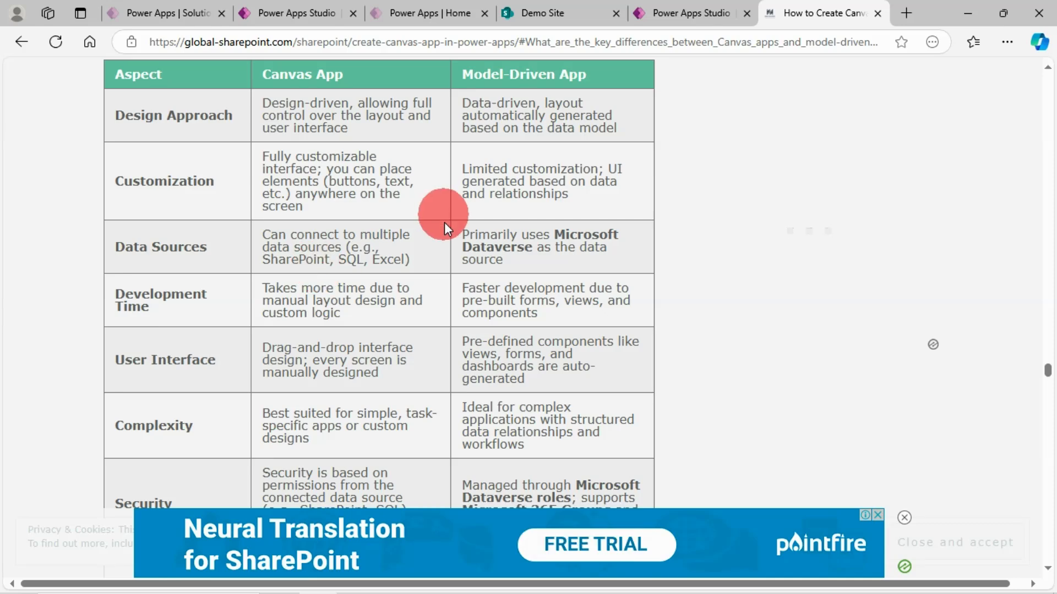
Examine the comparison table's Security and App Sharing rows, highlighting the canvas app security text, and review the remaining rows.
scroll(229, 339, down, 1)
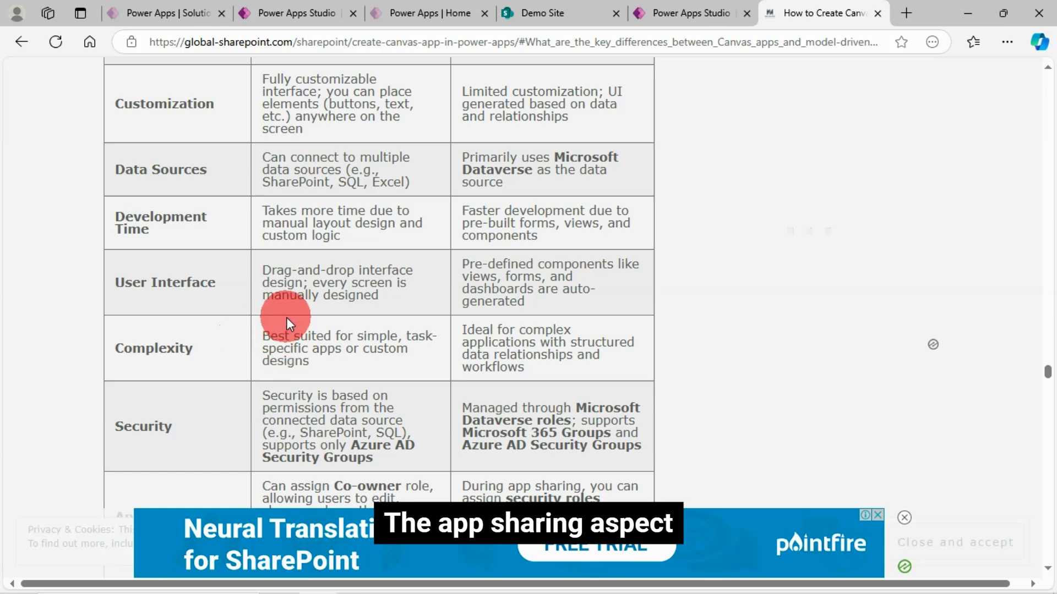
scroll(357, 351, down, 1)
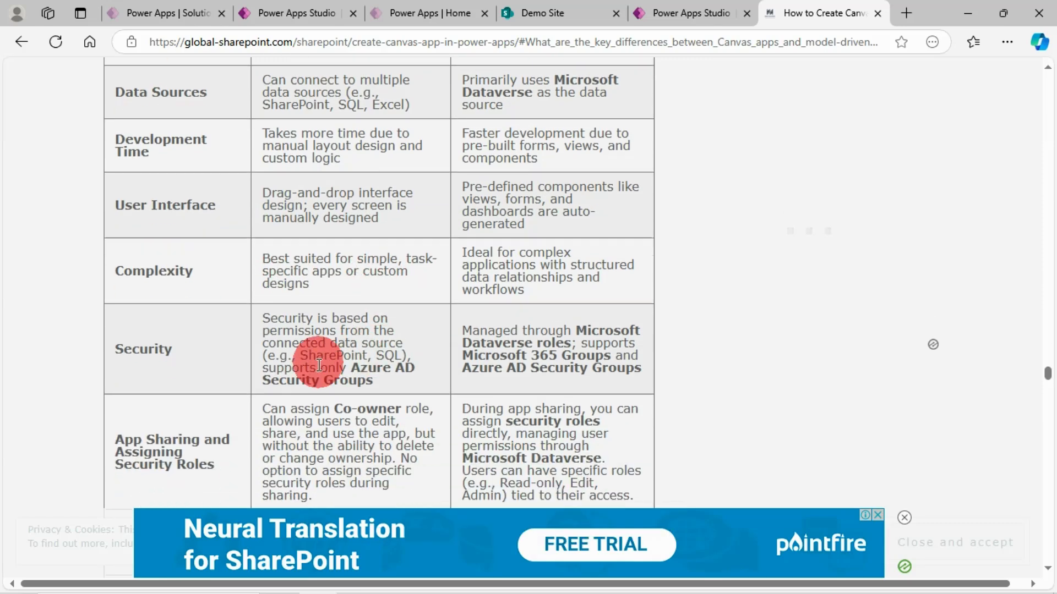
drag(263, 319, 391, 385)
scroll(238, 347, down, 1)
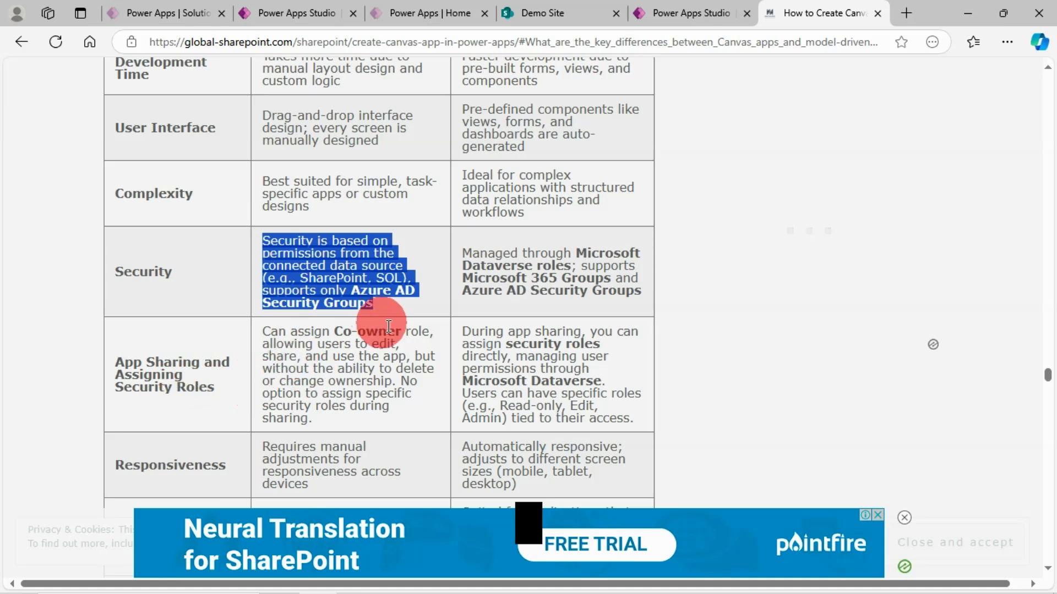
click(411, 327)
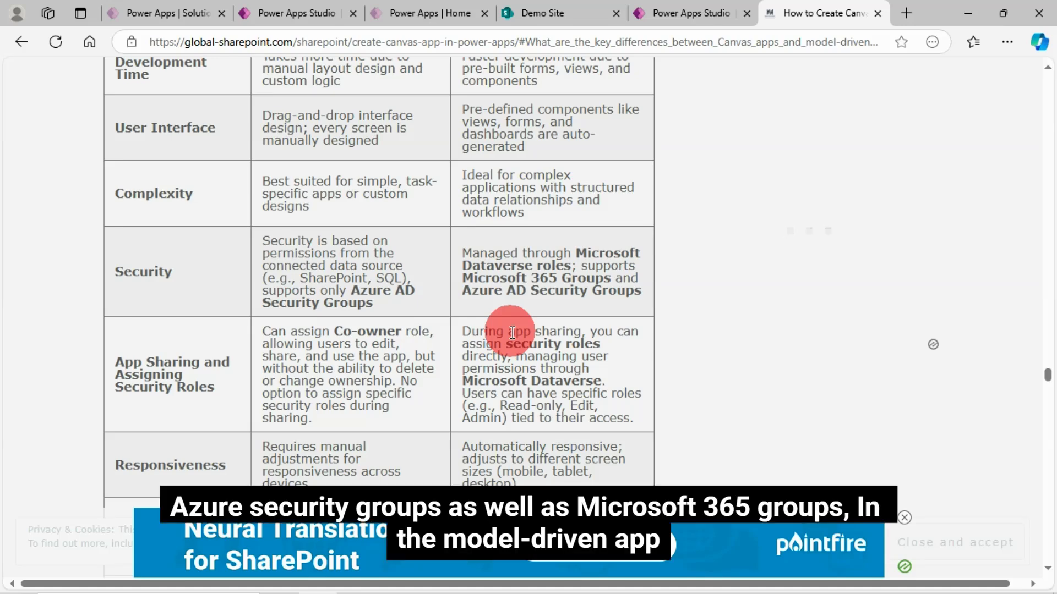
scroll(512, 332, down, 1)
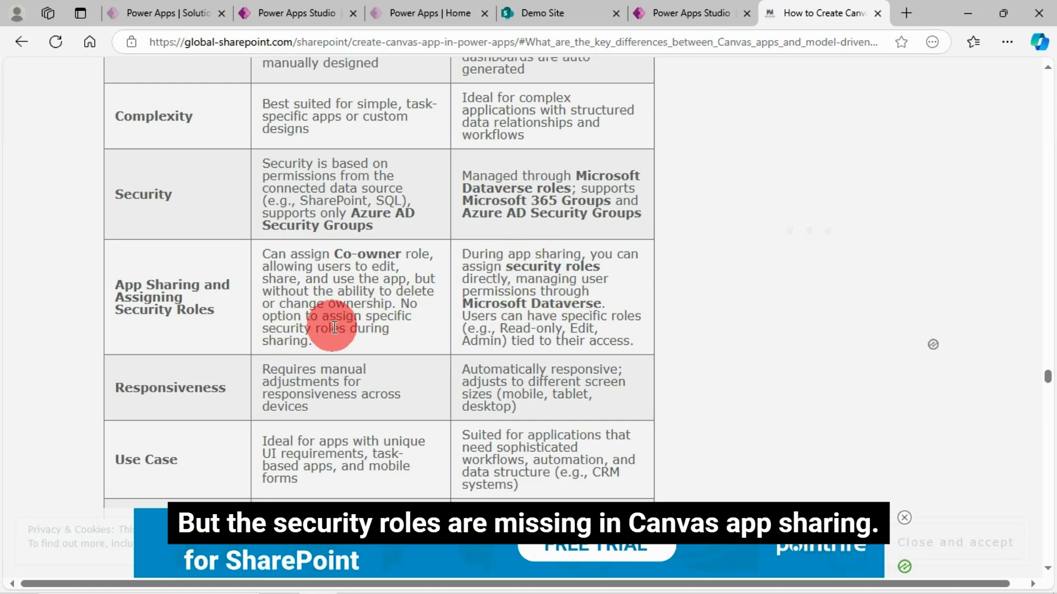
scroll(316, 342, down, 3)
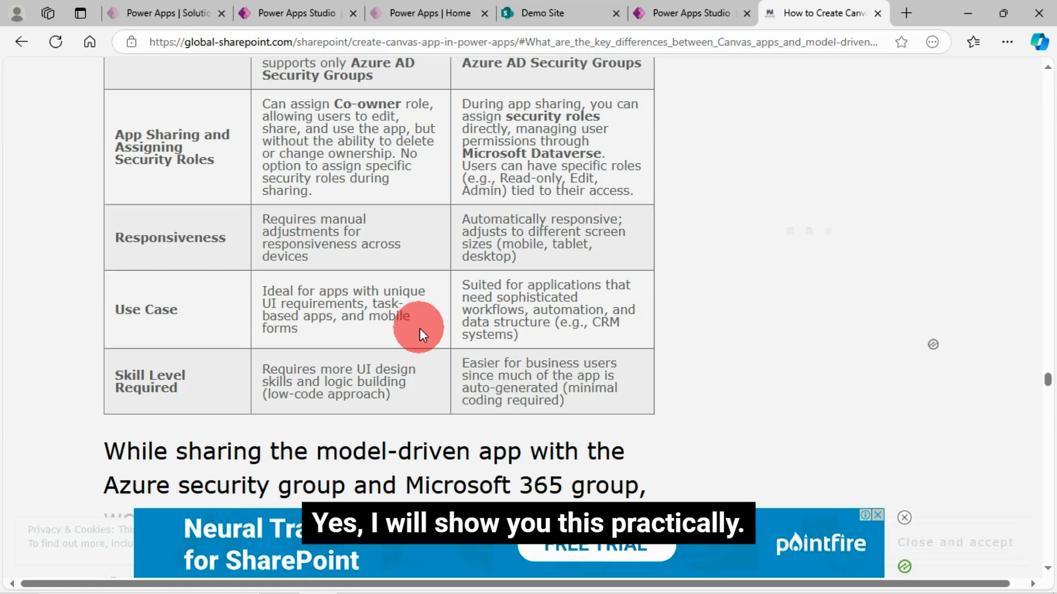
scroll(421, 325, up, 1)
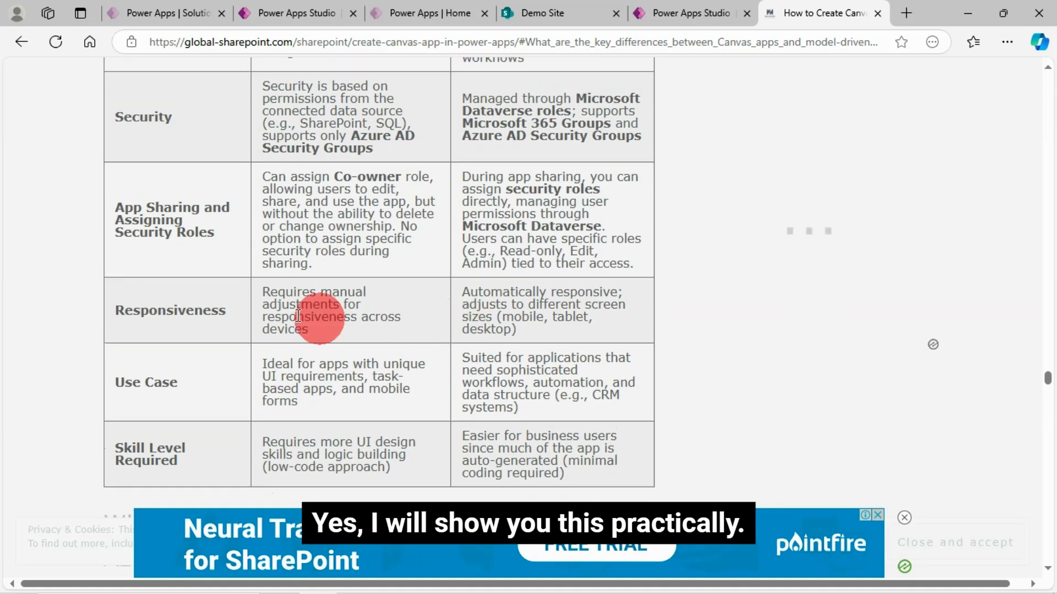
Open Just Demo Model Driven App from My Test Solution's apps for editing in a separate browser tab.
click(313, 11)
click(190, 10)
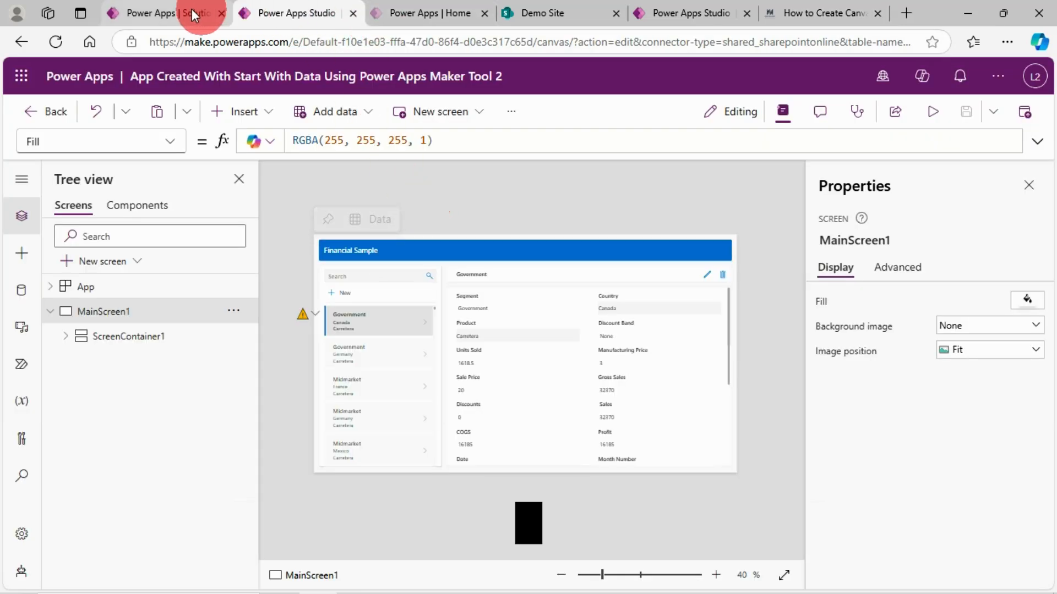
click(428, 244)
click(402, 285)
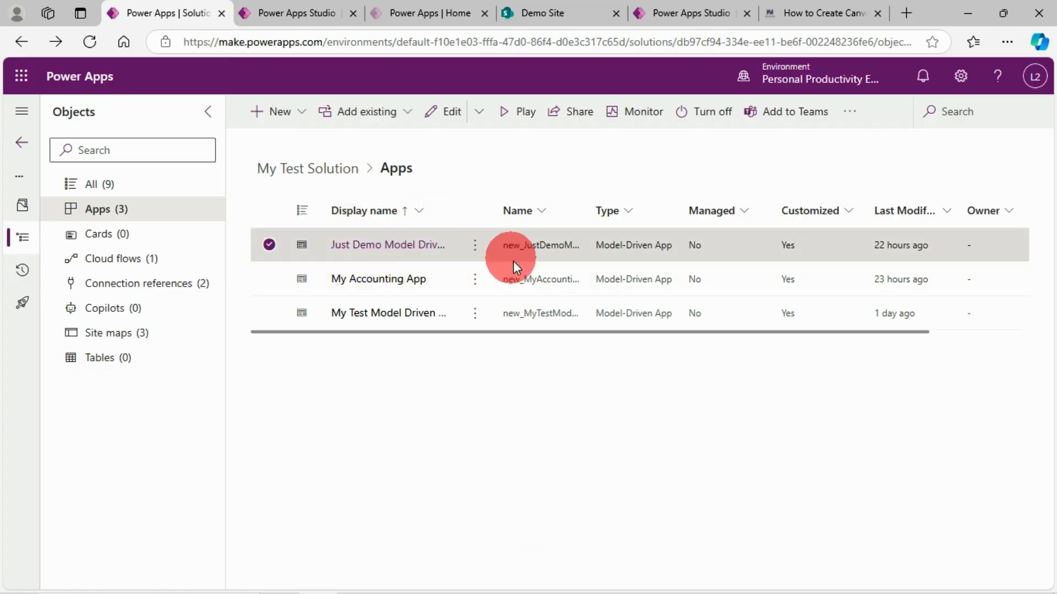
right_click(401, 248)
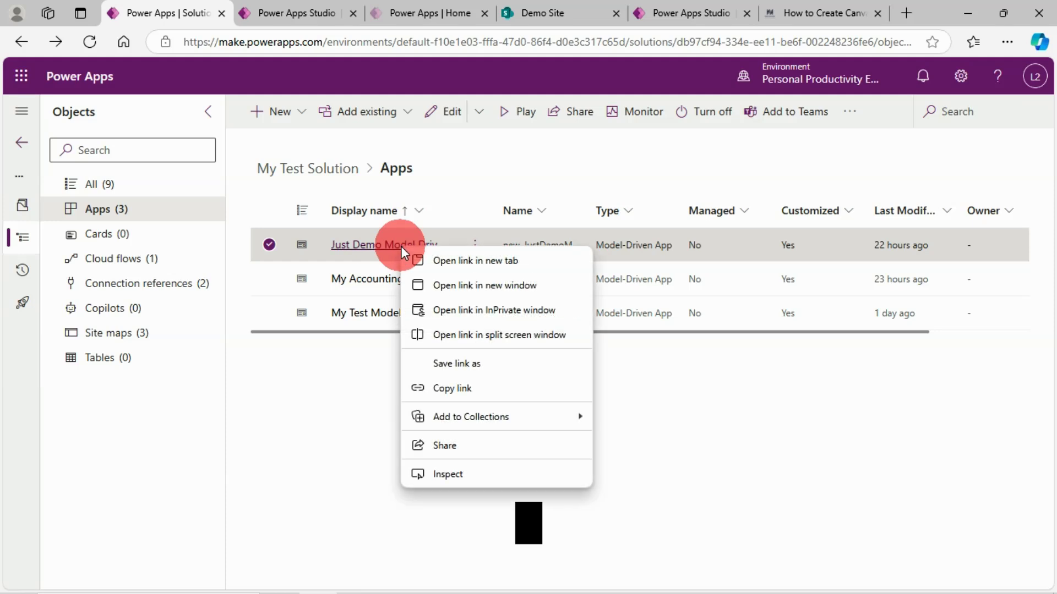
click(461, 263)
click(269, 16)
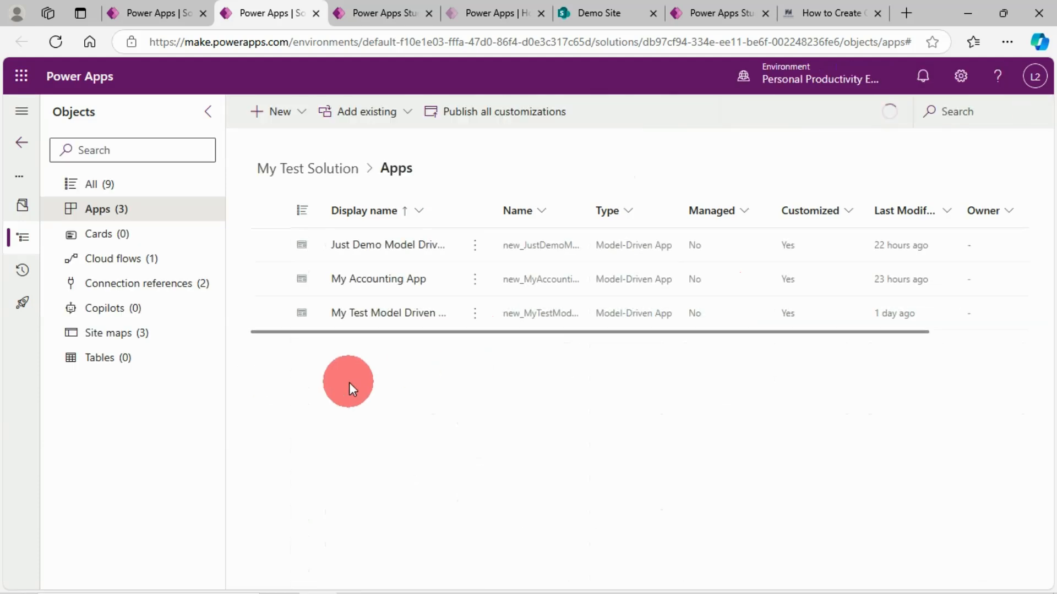
click(394, 255)
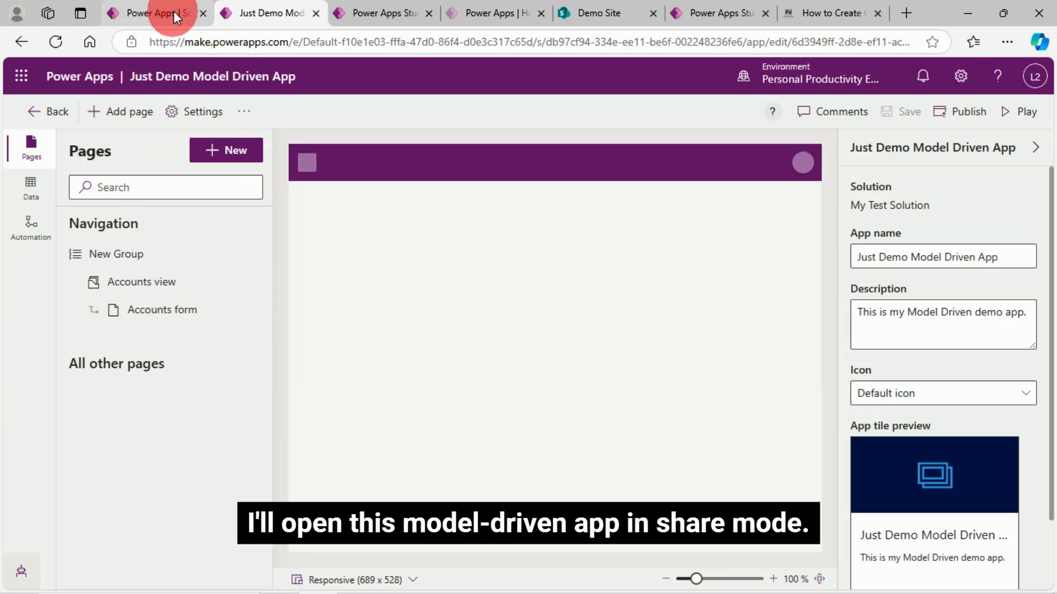
Return to My Test Solution's app list and open the sharing settings of Just Demo Model Driven App.
click(173, 11)
click(474, 244)
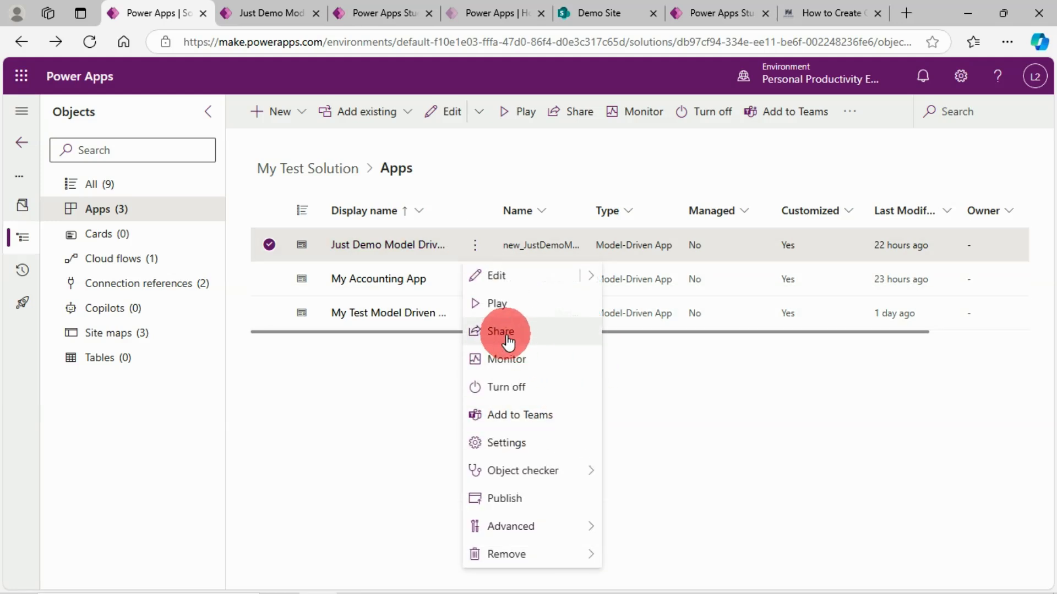
click(507, 335)
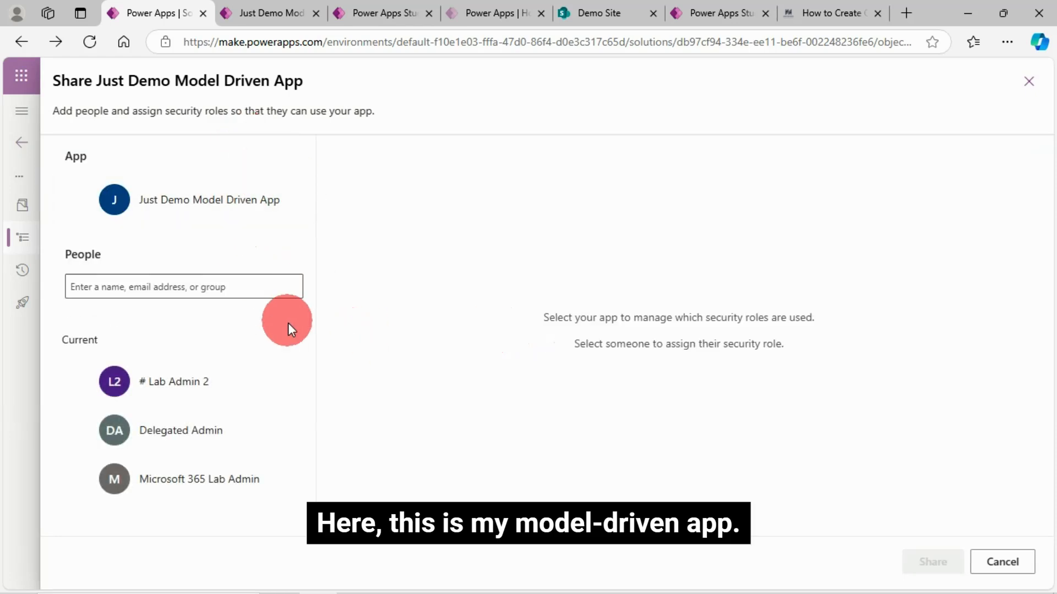
Search for "test" and add the Test Shared Library and Test_Security_Group groups to the model-driven app's sharing list.
click(147, 288)
text(tes)
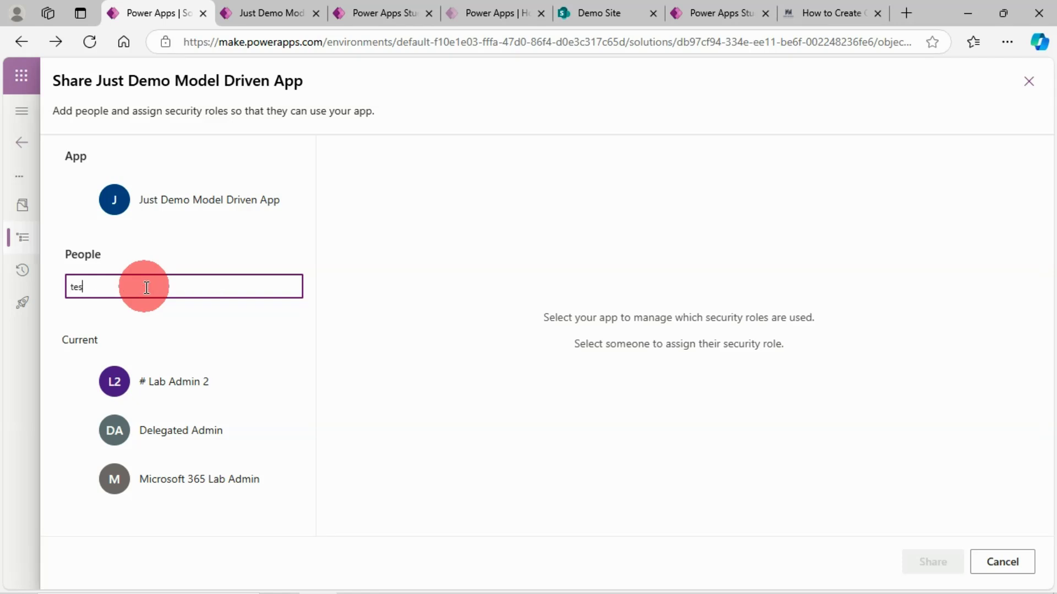
text(t)
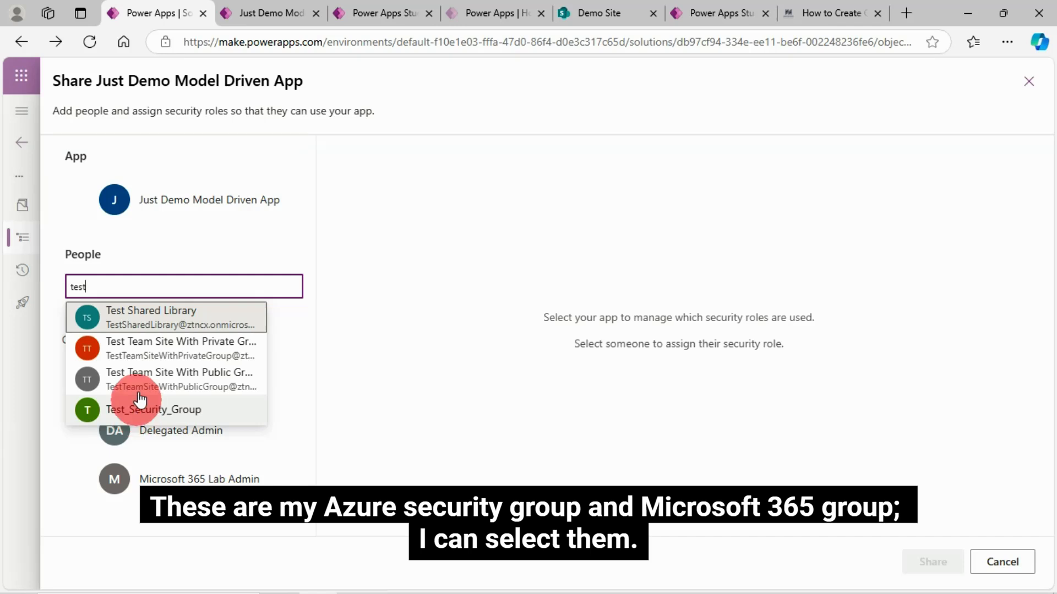
click(140, 318)
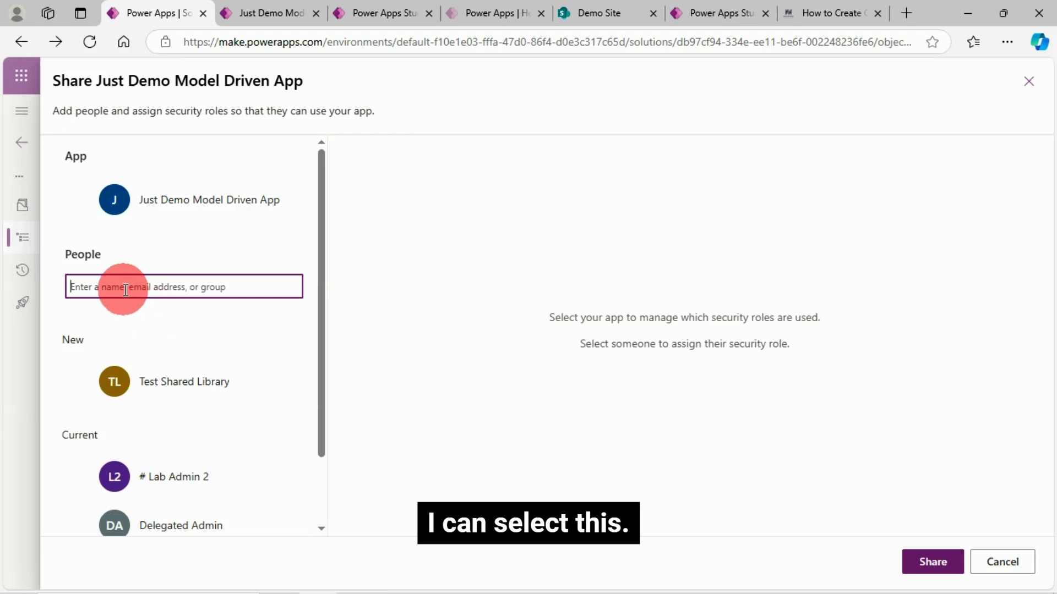
text(t)
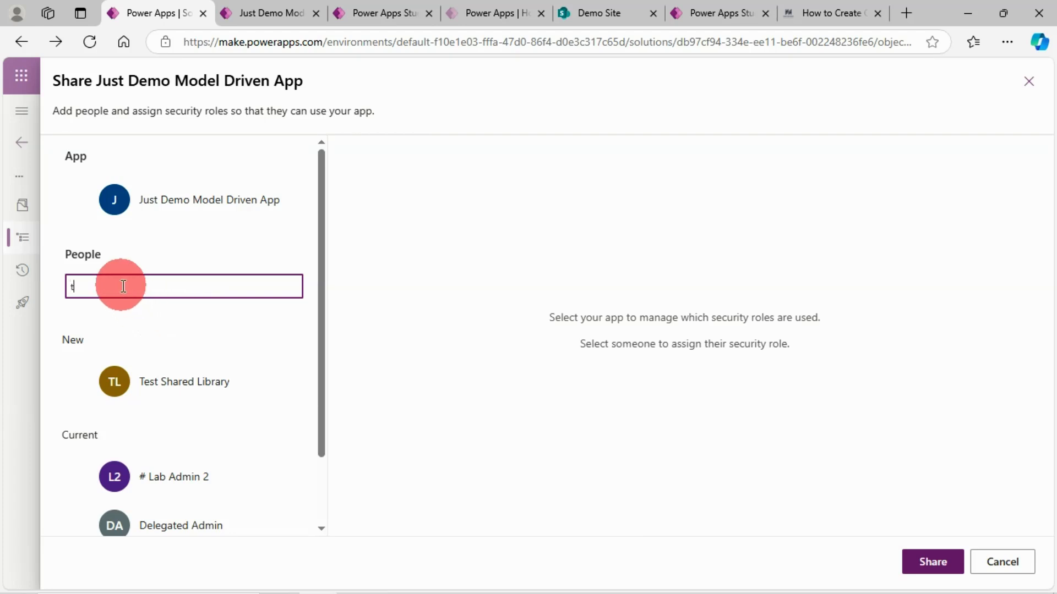
text(est)
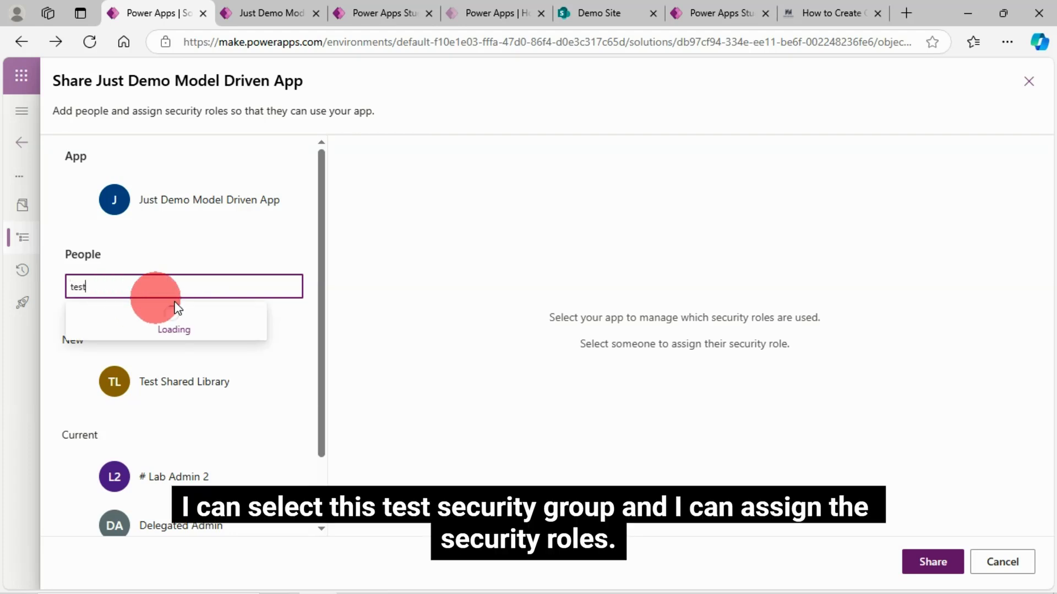
click(155, 381)
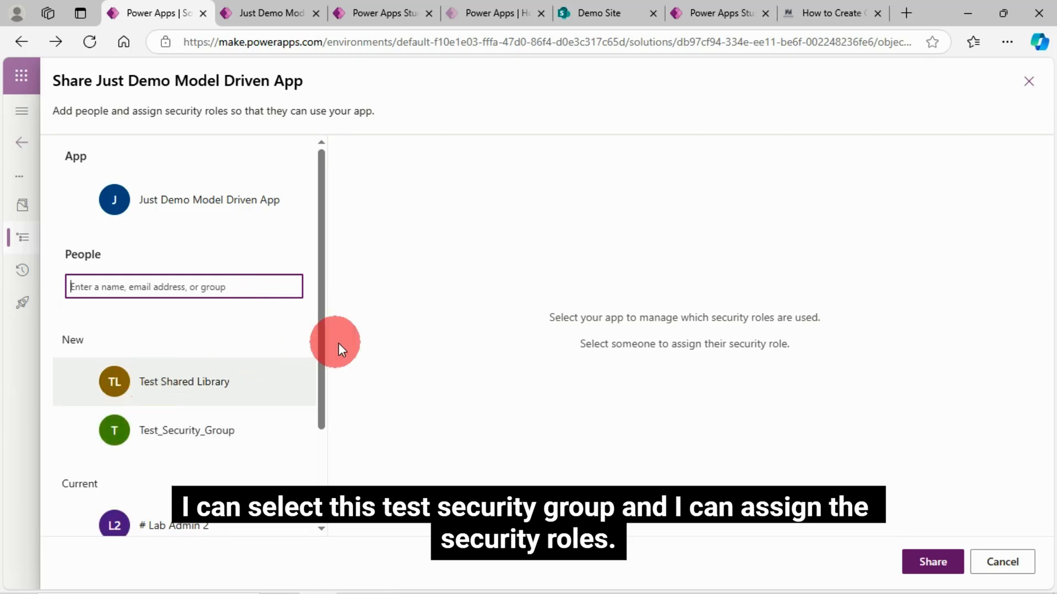
Examine the Dataverse security roles that can be assigned to Test_Security_Group and to Test Shared Library.
click(72, 431)
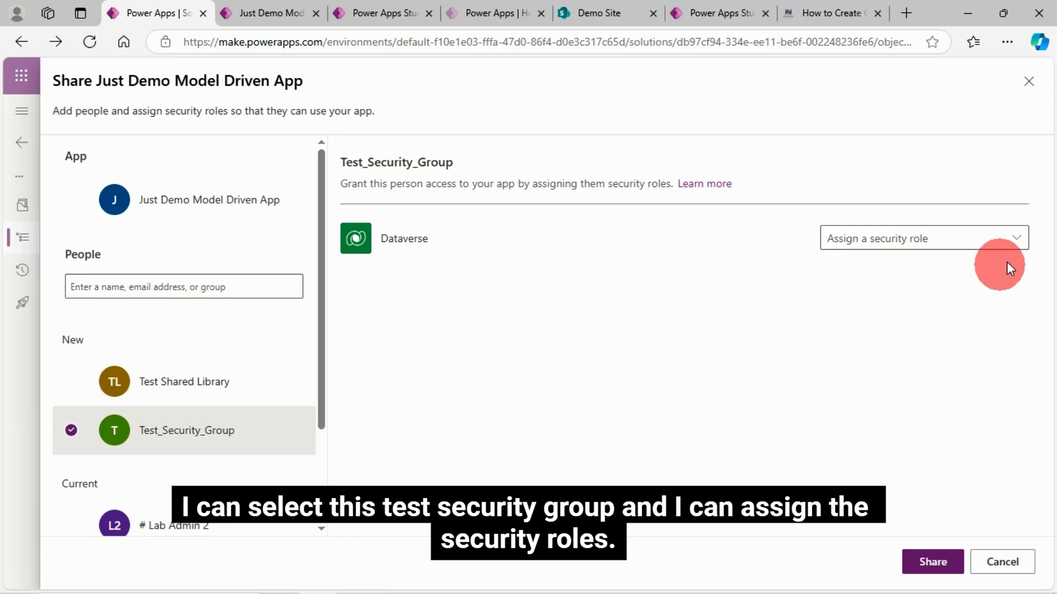
click(1016, 240)
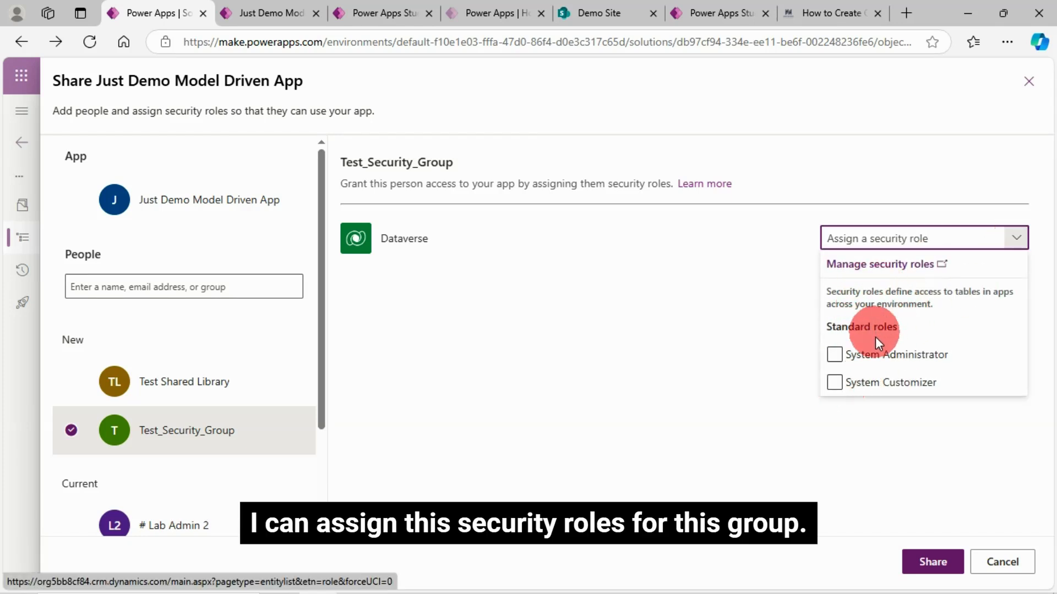
click(891, 357)
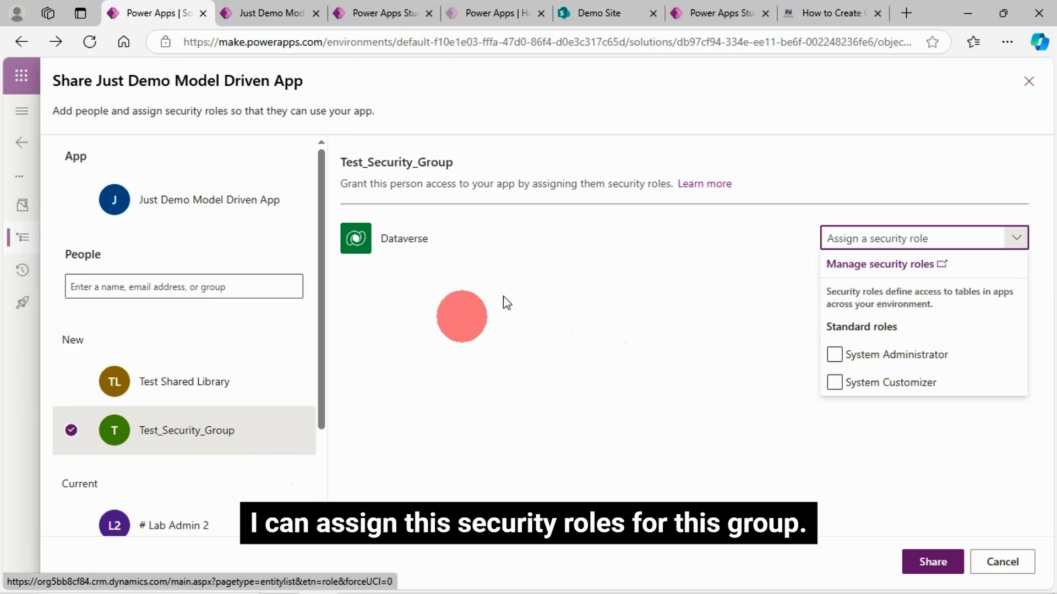
click(71, 381)
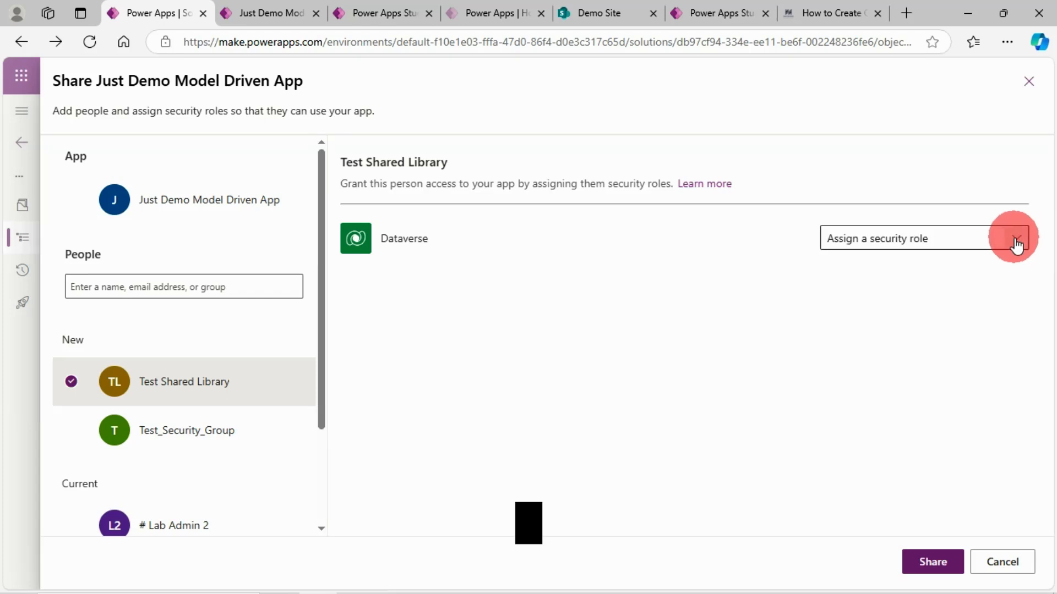
click(1016, 238)
click(518, 387)
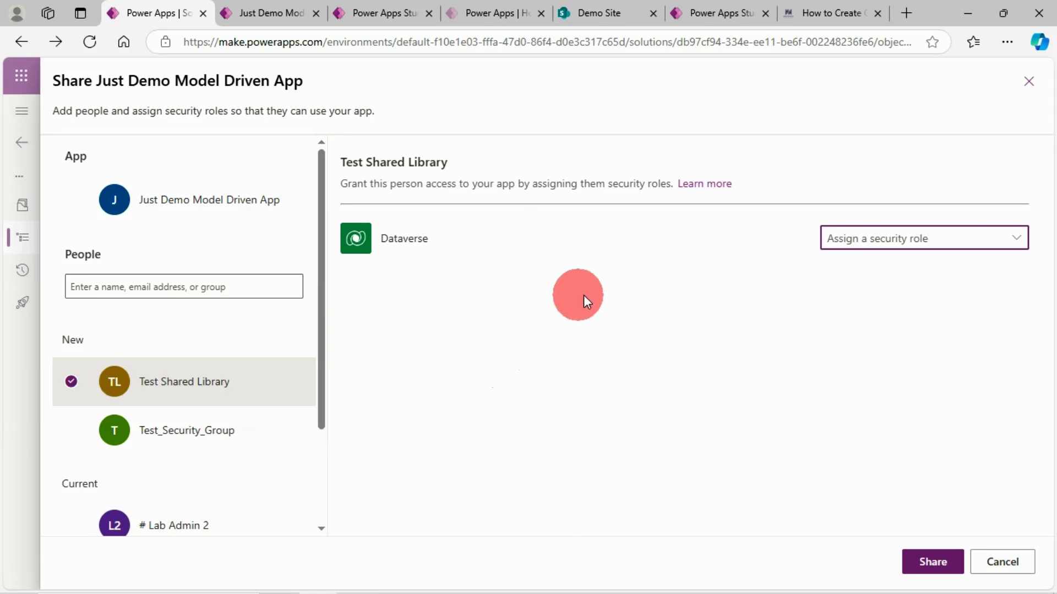
Switch to the canvas app "App Created With Start With Data Using Power Apps Maker Tool 2" and open its sharing settings.
click(716, 13)
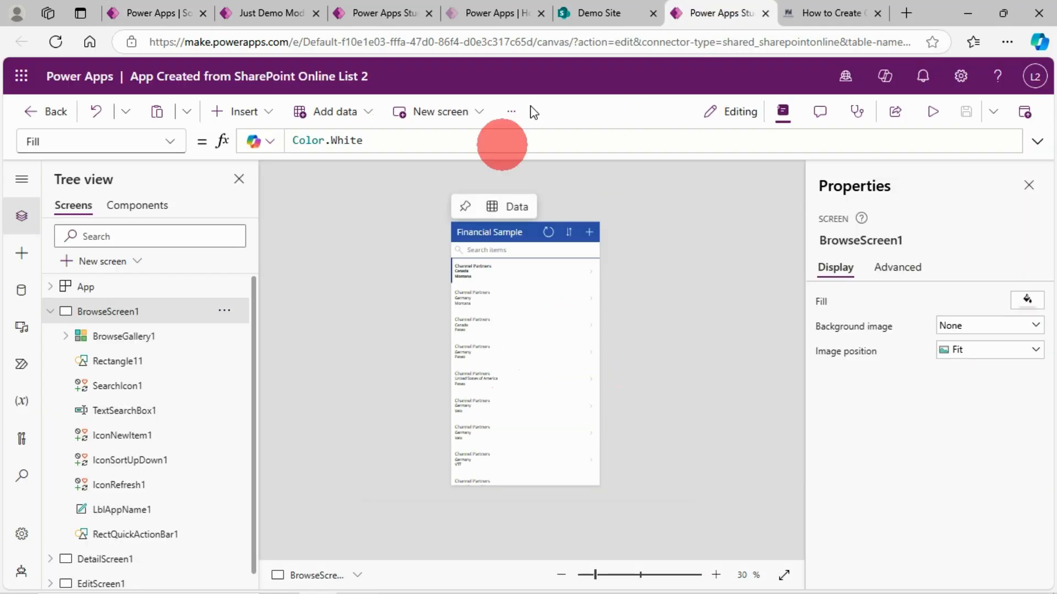
click(491, 11)
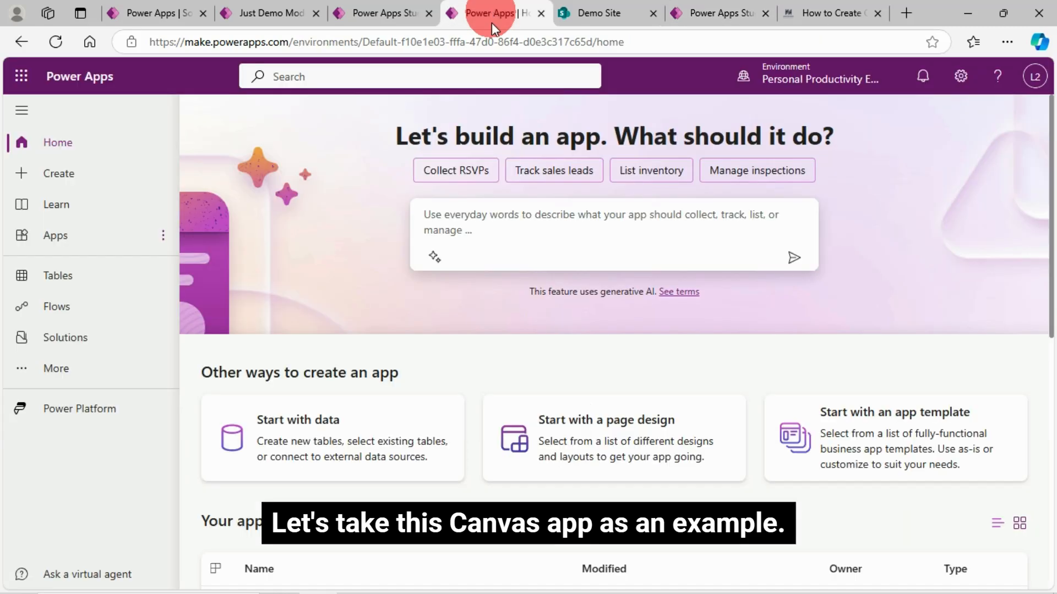
click(406, 10)
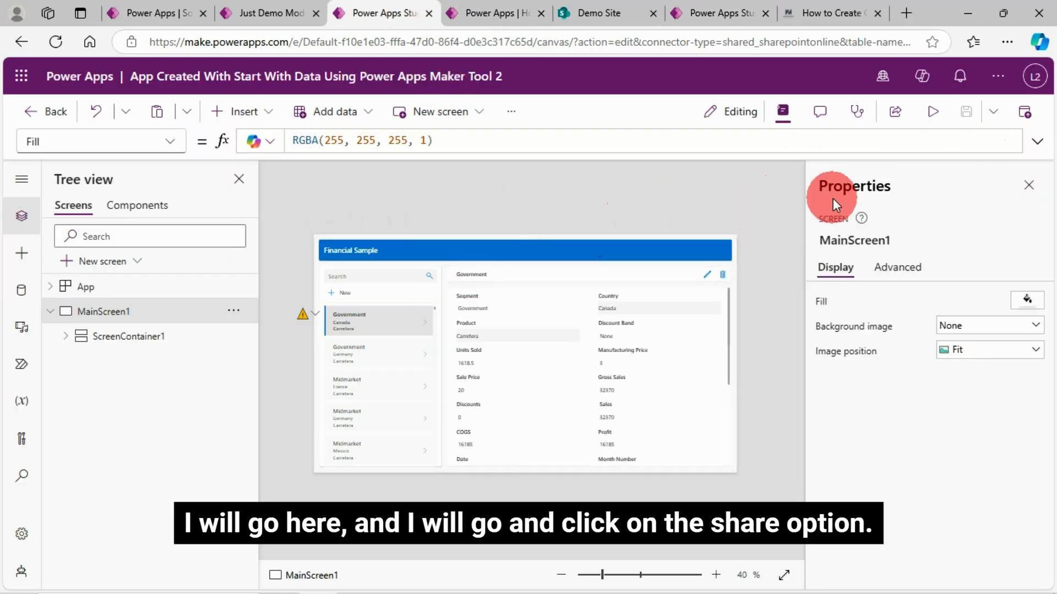
click(895, 116)
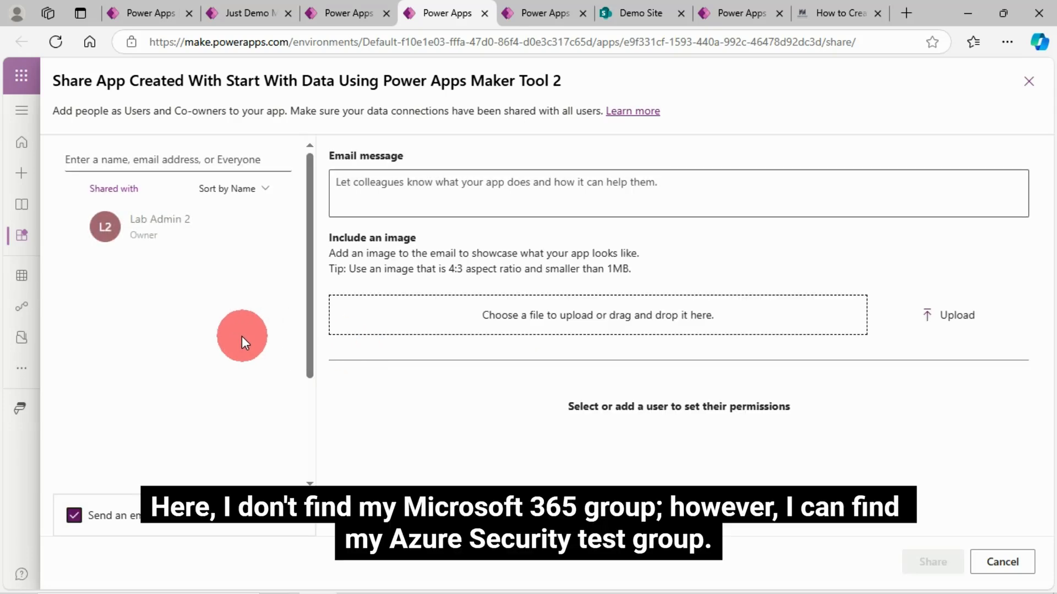
Search for "test", add Test_Security_Group as a new user of the canvas app, and review its permission options.
click(136, 162)
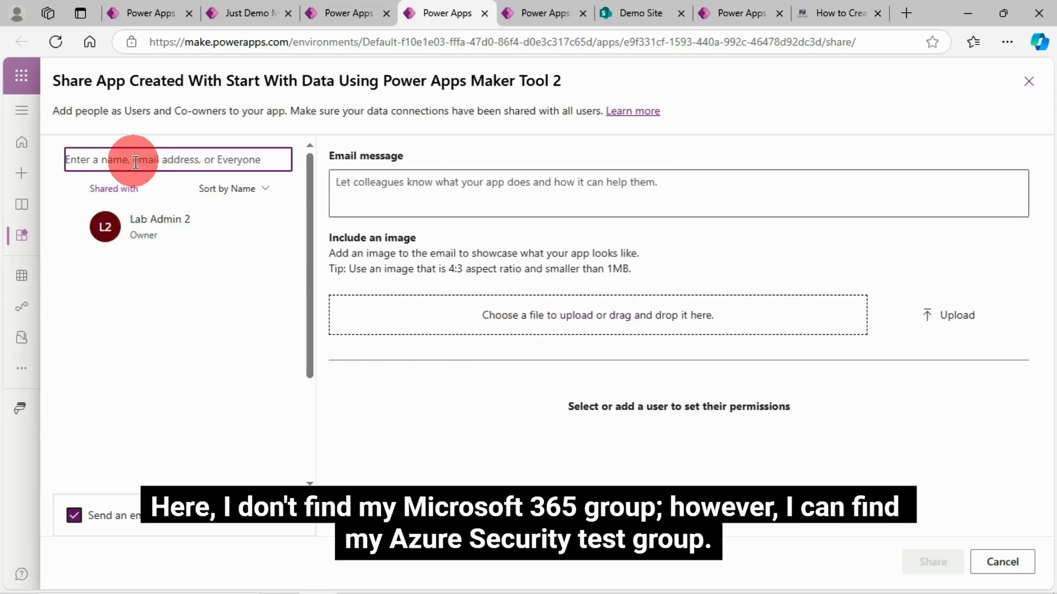
text(test)
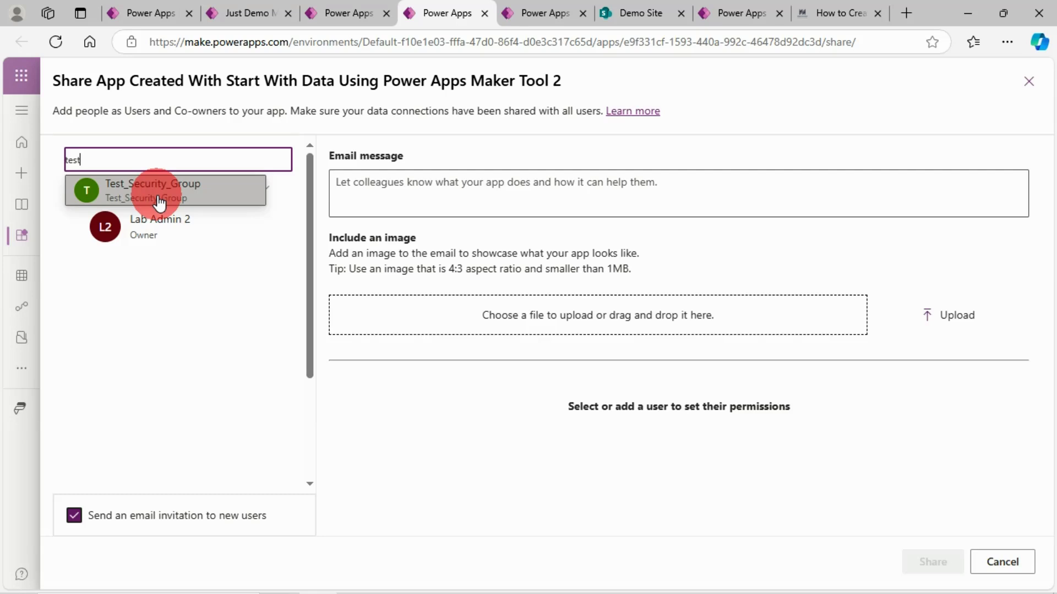
click(158, 201)
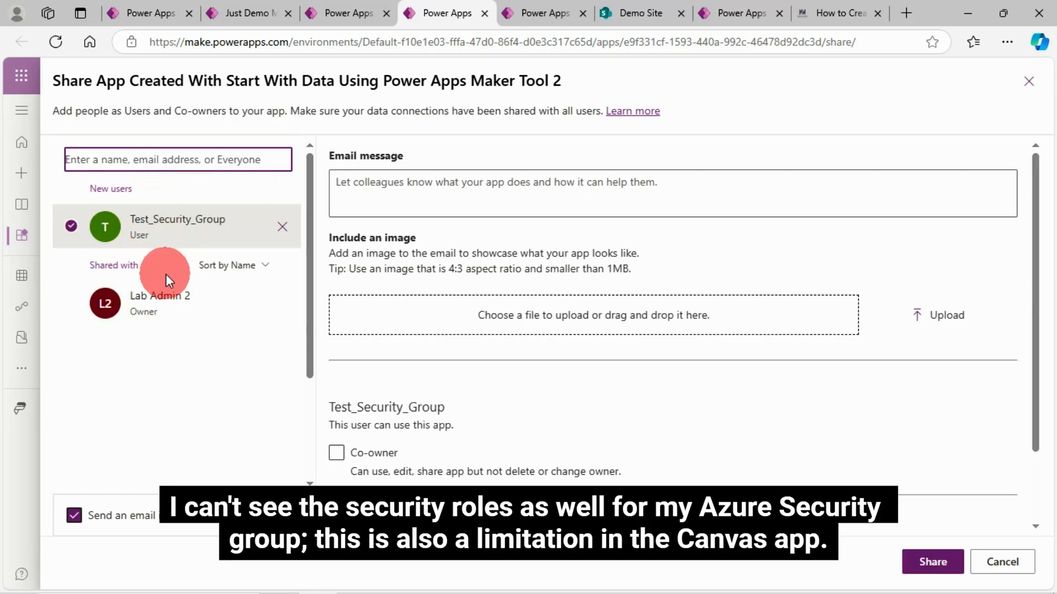
scroll(908, 330, down, 2)
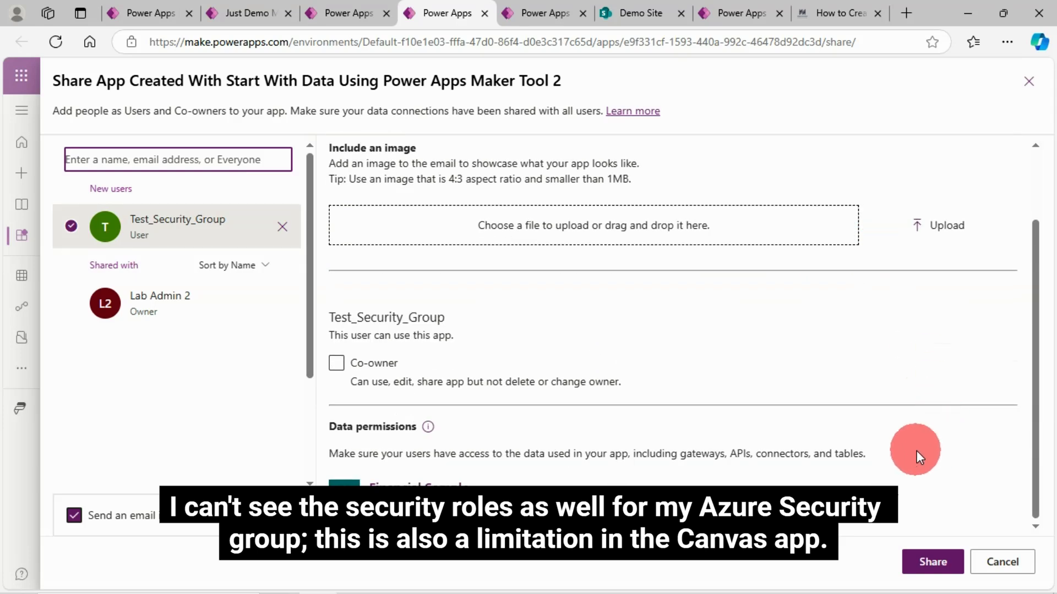
Compare the canvas app's sharing permissions with the security role assignment offered for Just Demo Model Driven App.
click(243, 13)
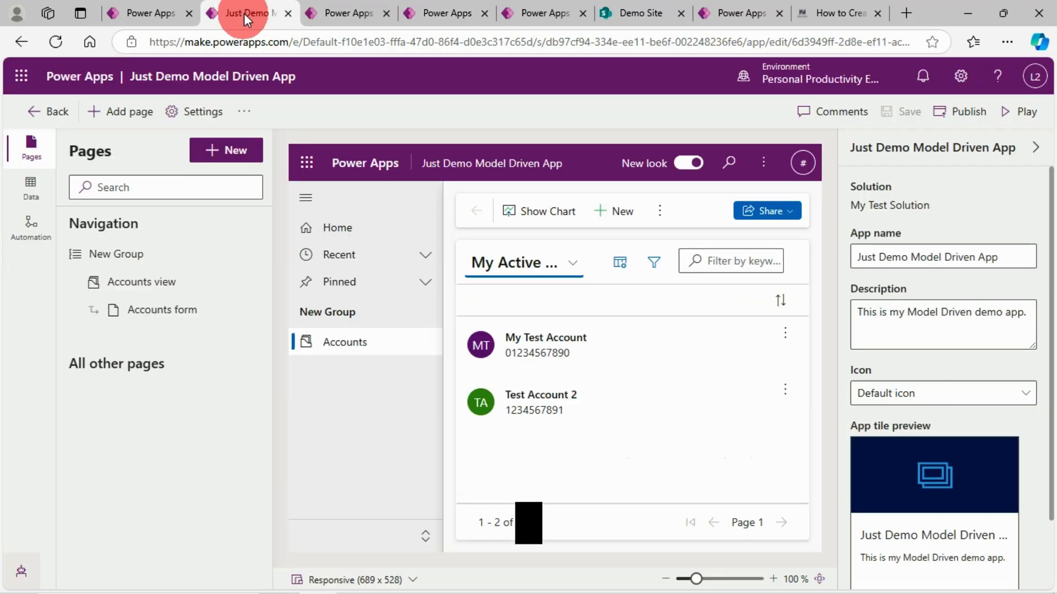
click(325, 7)
click(435, 7)
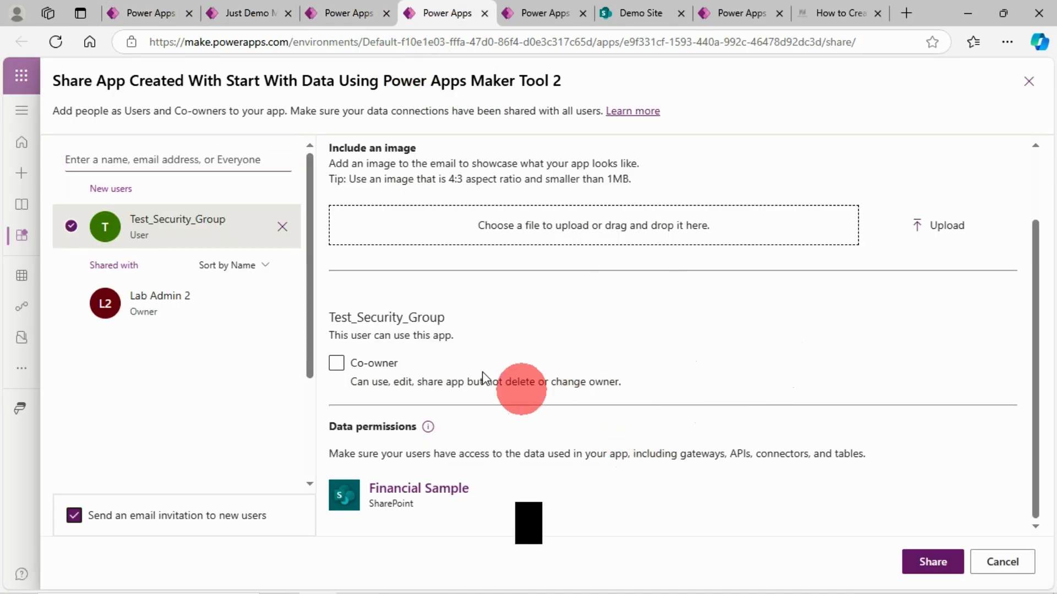
click(230, 11)
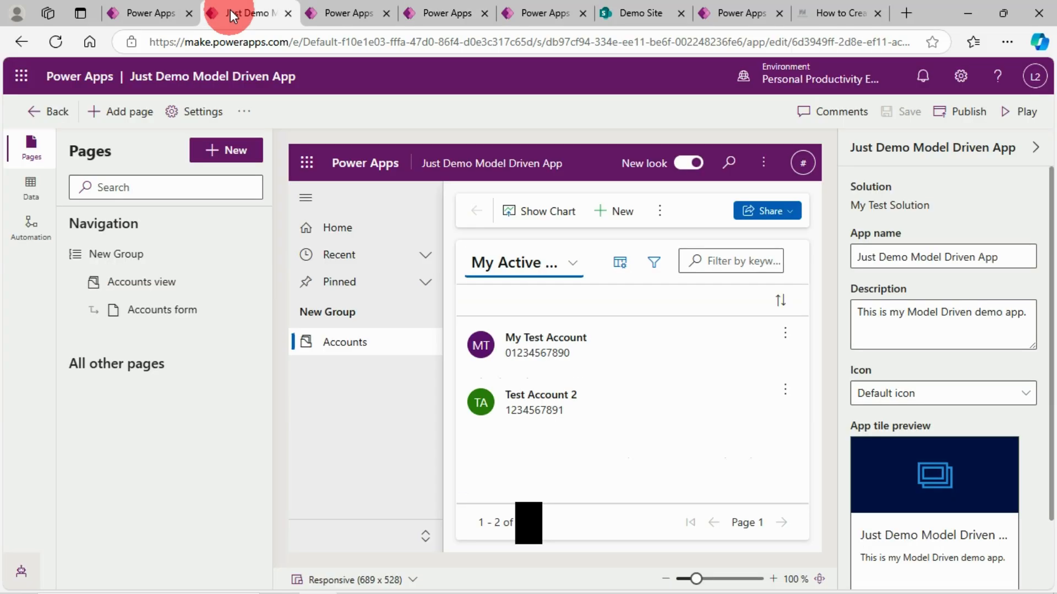
click(158, 11)
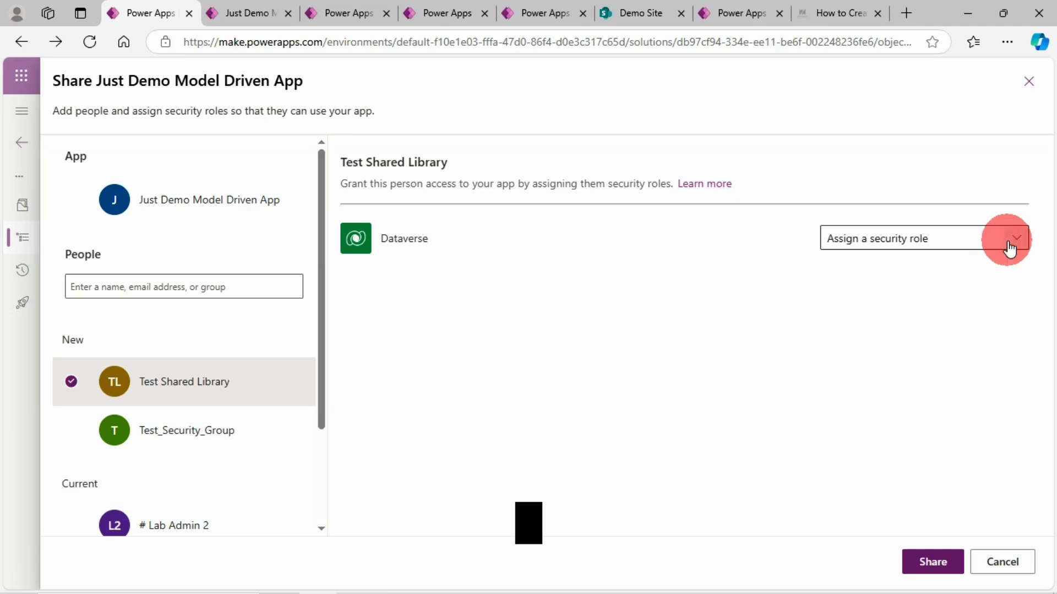
click(253, 15)
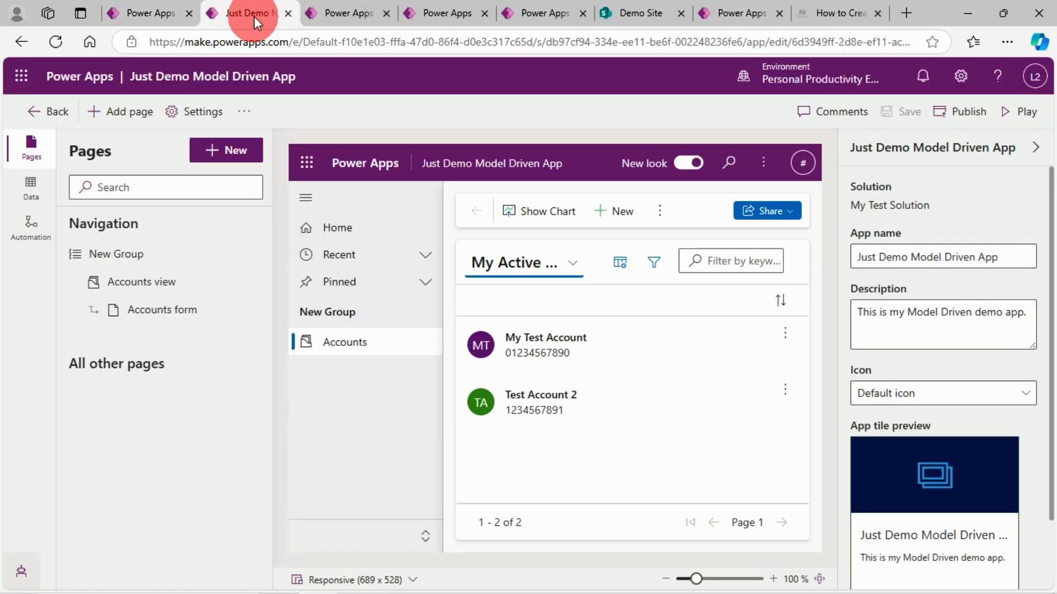
click(358, 11)
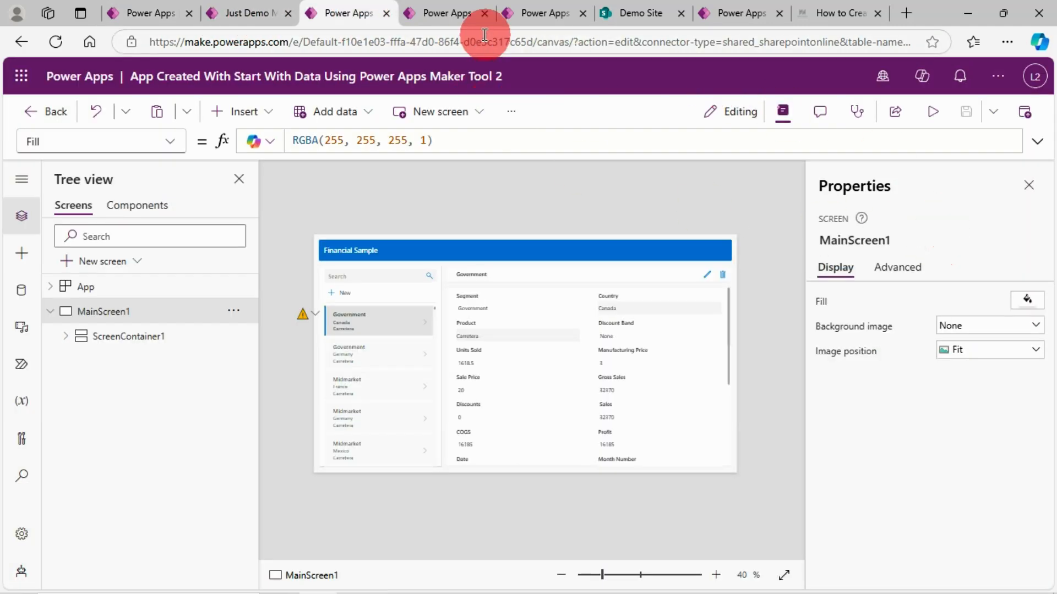
Return to the canvas app's sharing settings and make Test_Security_Group a co-owner.
click(441, 13)
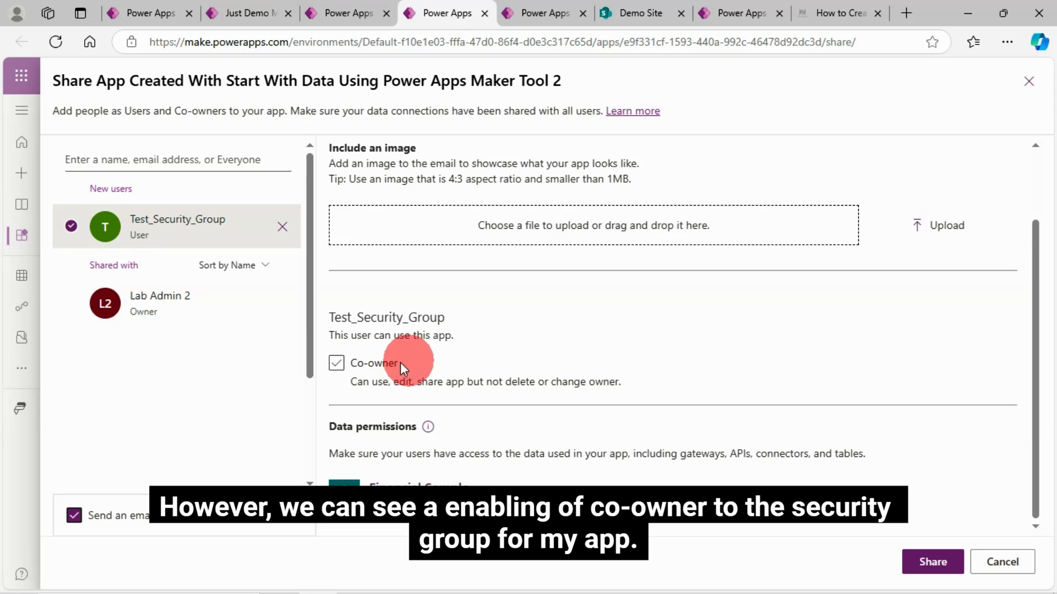
click(338, 366)
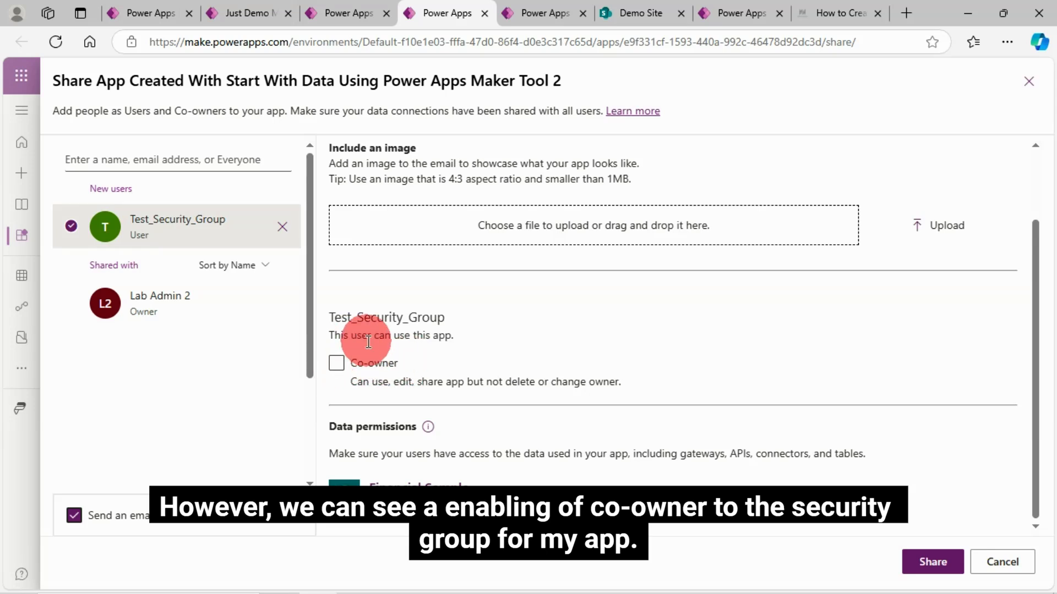
click(337, 364)
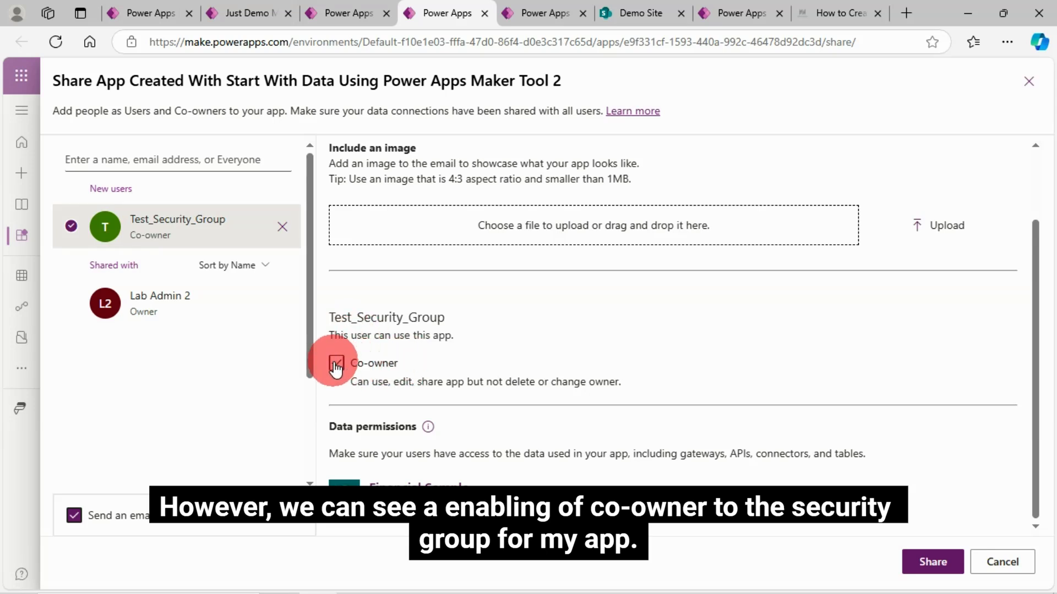